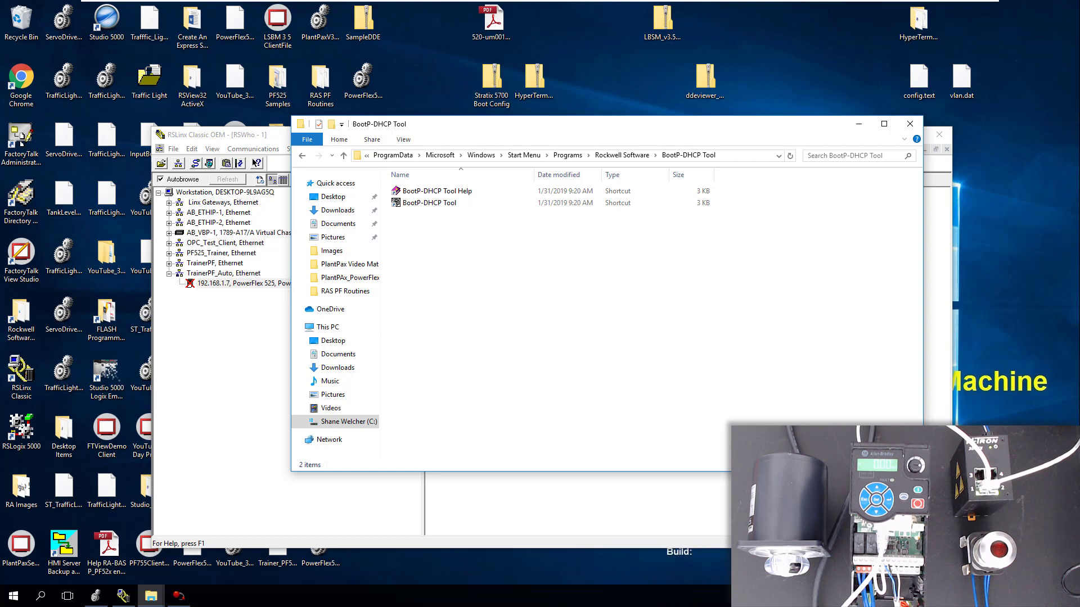
# Step: Select the PowerFlex 525 node at 192.168.1.7 in RSWho and confirm it is not found
pyautogui.click(244, 334)
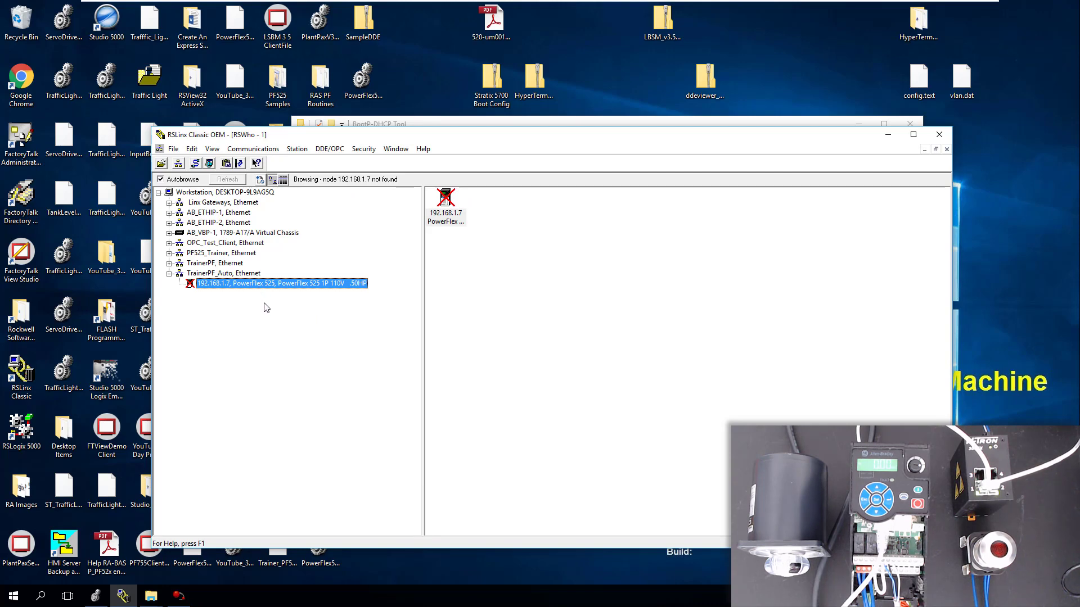
# Step: Start the BootP-DHCP Tool from its folder on the 192.168.1.21 network interface
pyautogui.click(478, 127)
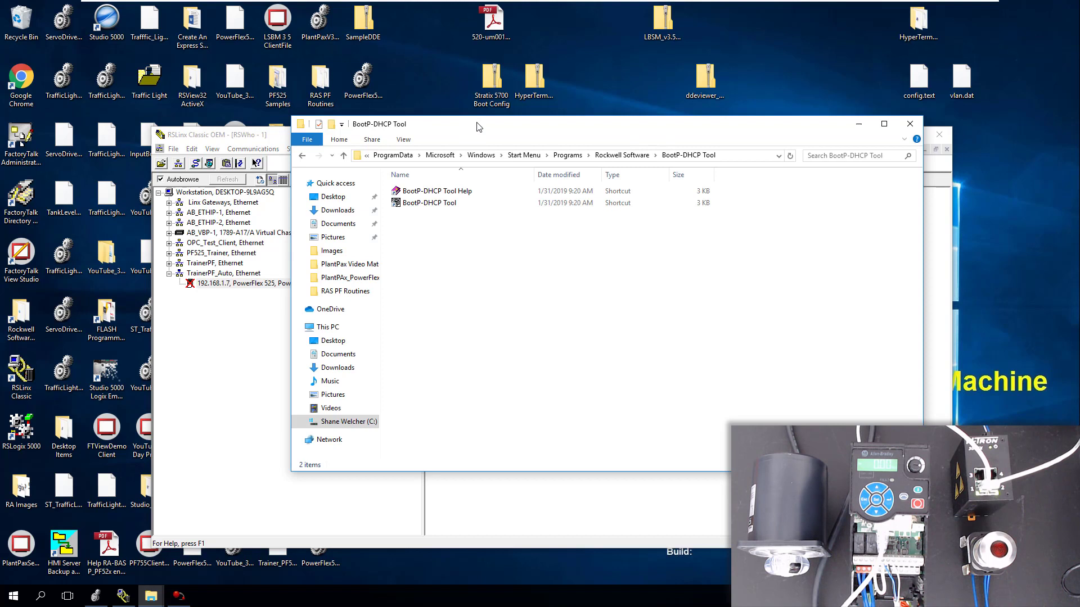
pyautogui.doubleClick(426, 206)
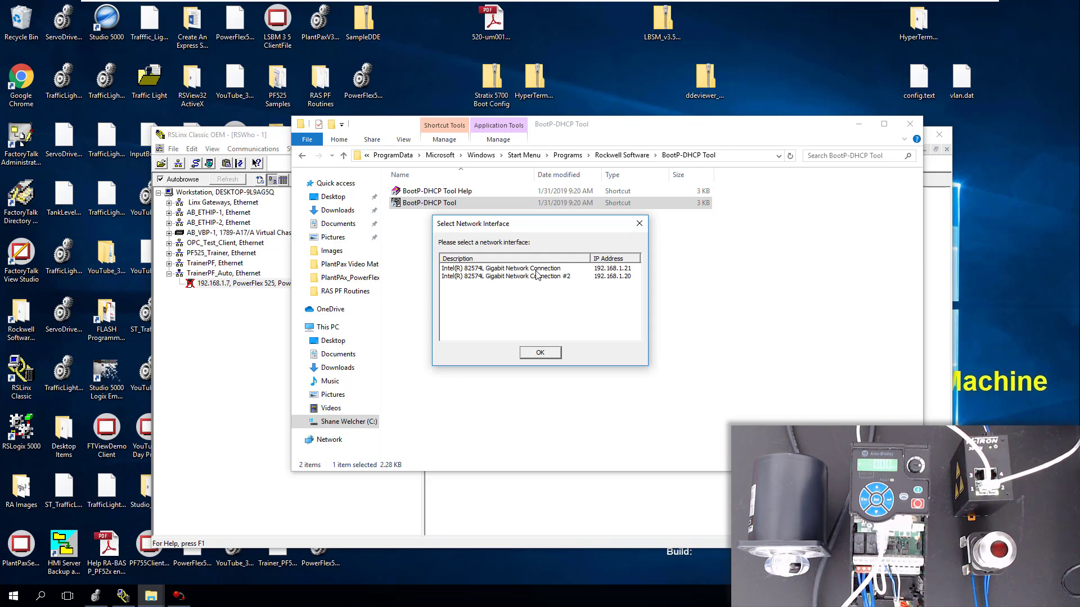
pyautogui.click(536, 270)
# Step: Confirm the 192.168.1.21 interface, reposition the tool window and widen the Type column
pyautogui.click(543, 353)
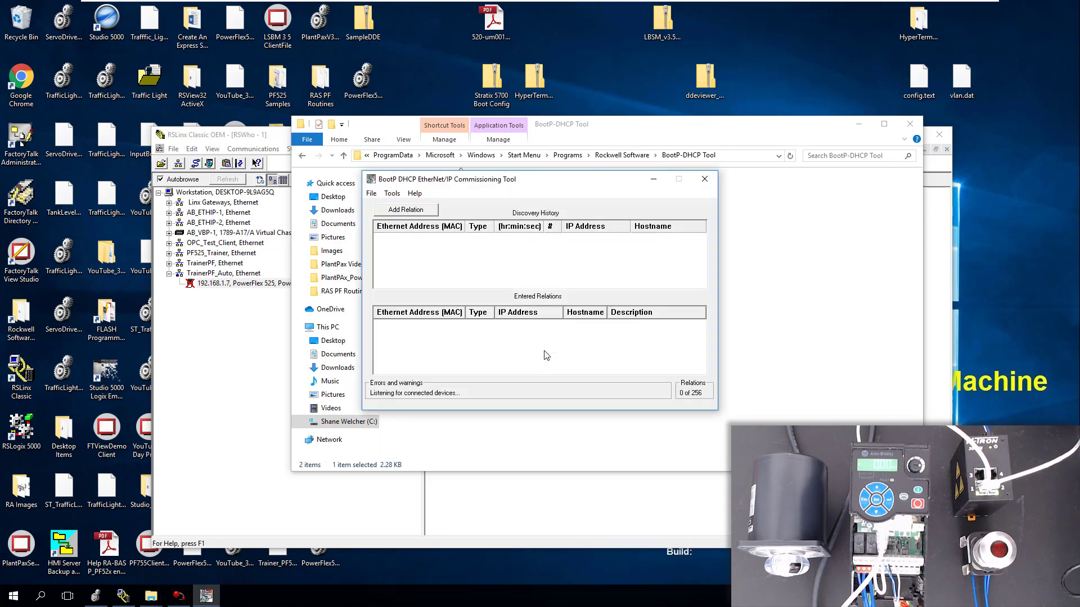
pyautogui.moveTo(594, 185); pyautogui.dragTo(702, 238)
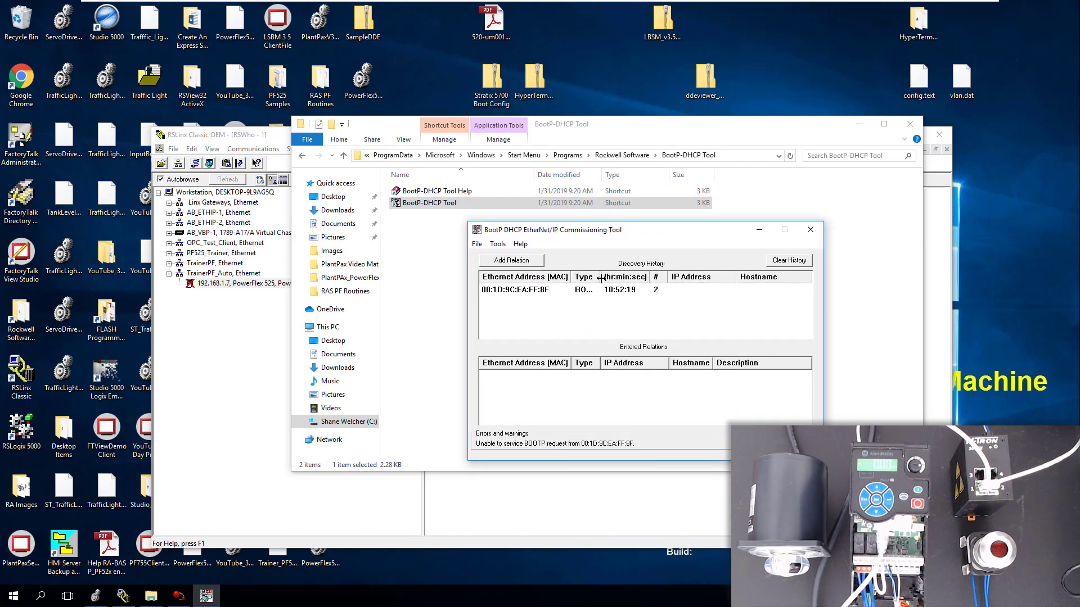
pyautogui.moveTo(600, 277); pyautogui.dragTo(662, 276)
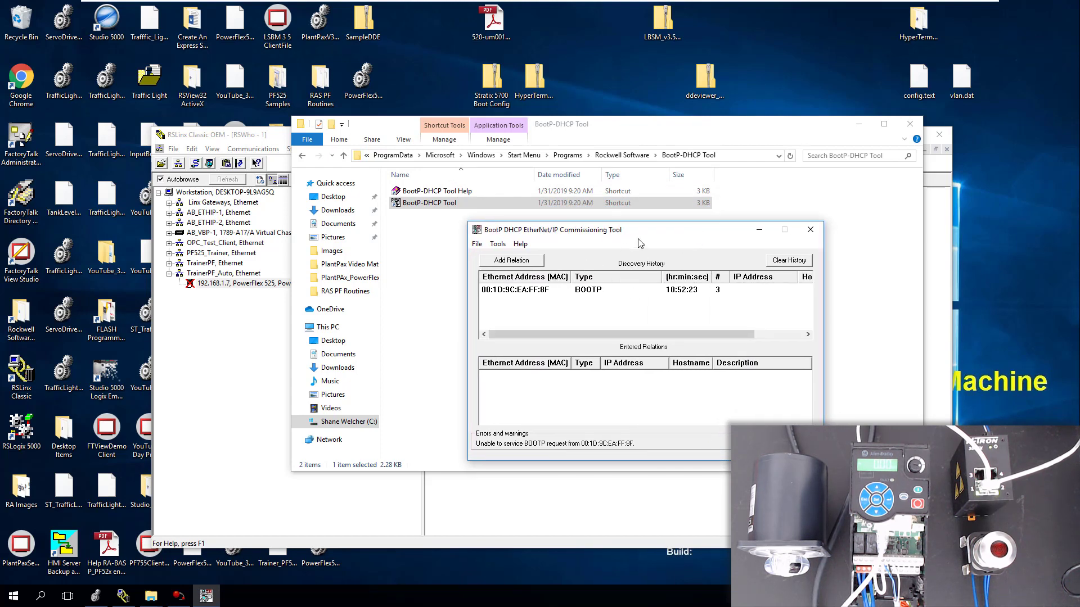
pyautogui.moveTo(638, 231); pyautogui.dragTo(636, 219)
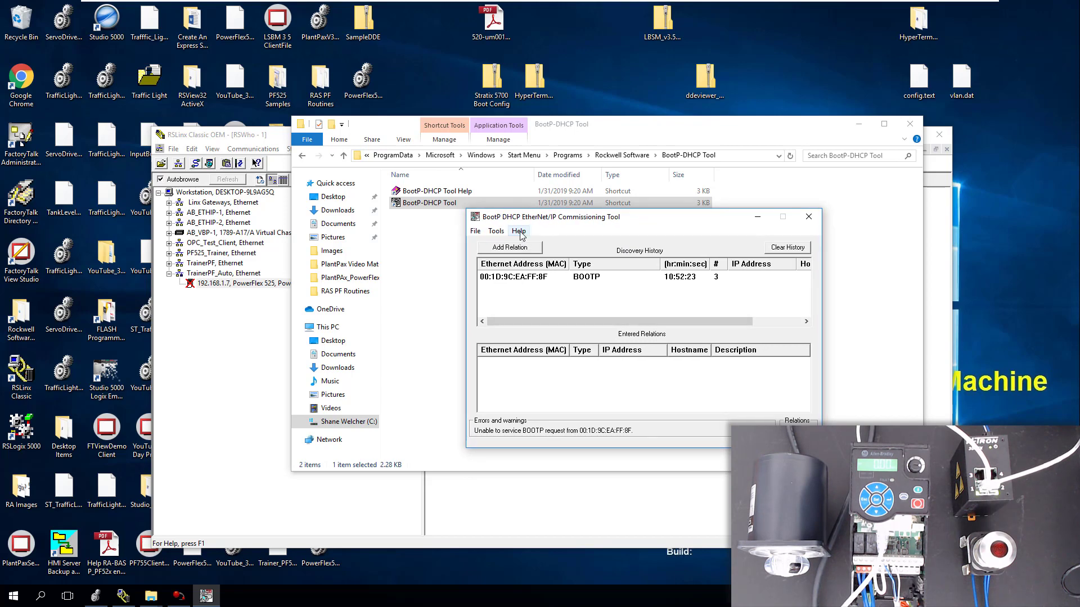
# Step: Check the tool's version under Help > About, then select the BOOTP request from 00:1D:9C:EA:FF:8F
pyautogui.click(519, 231)
pyautogui.click(568, 270)
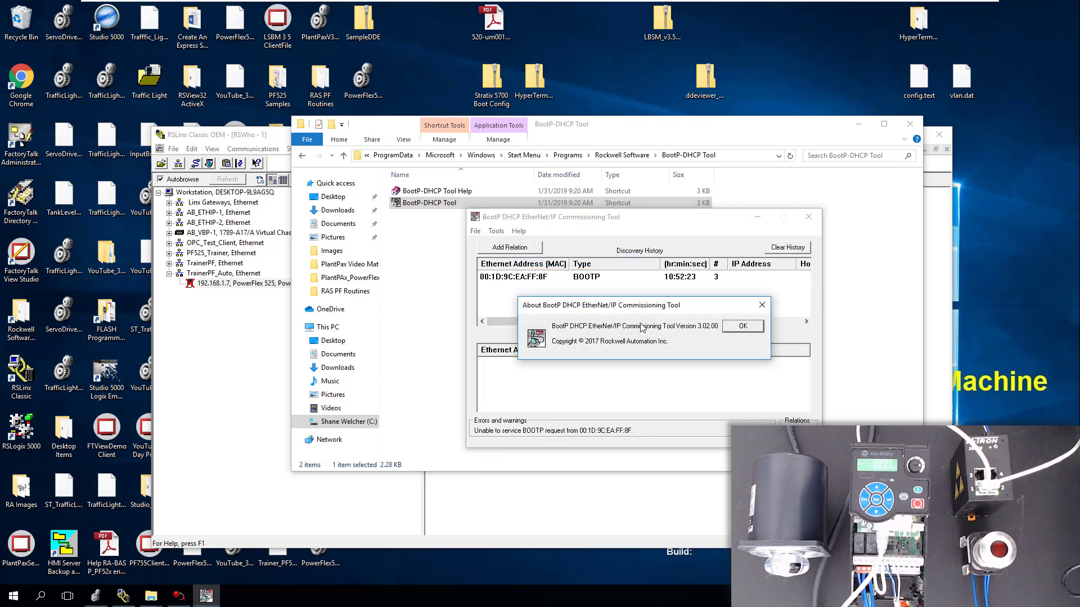
pyautogui.click(738, 329)
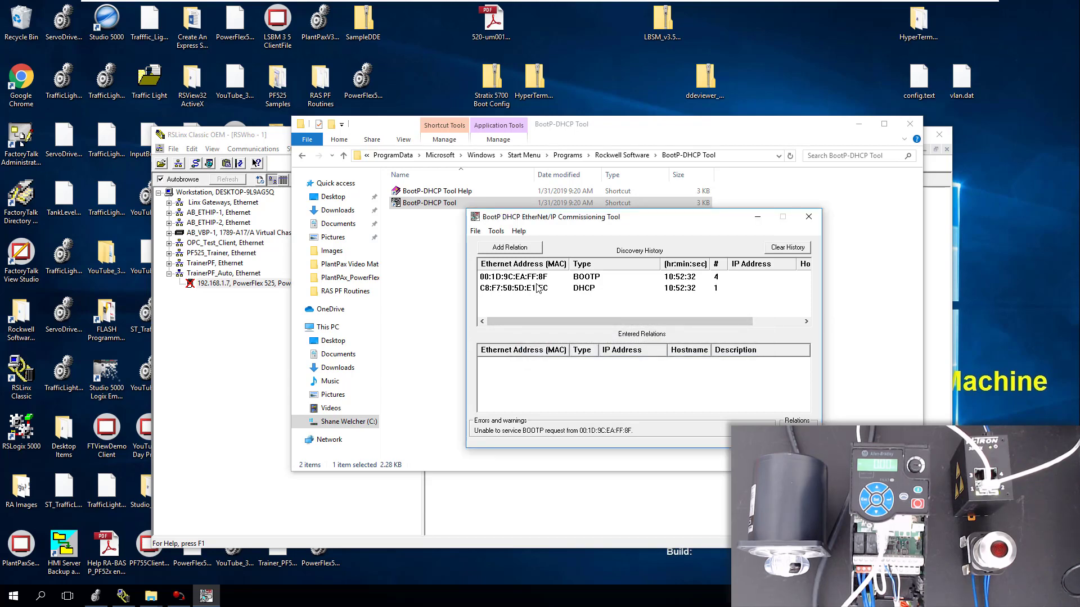
pyautogui.click(582, 278)
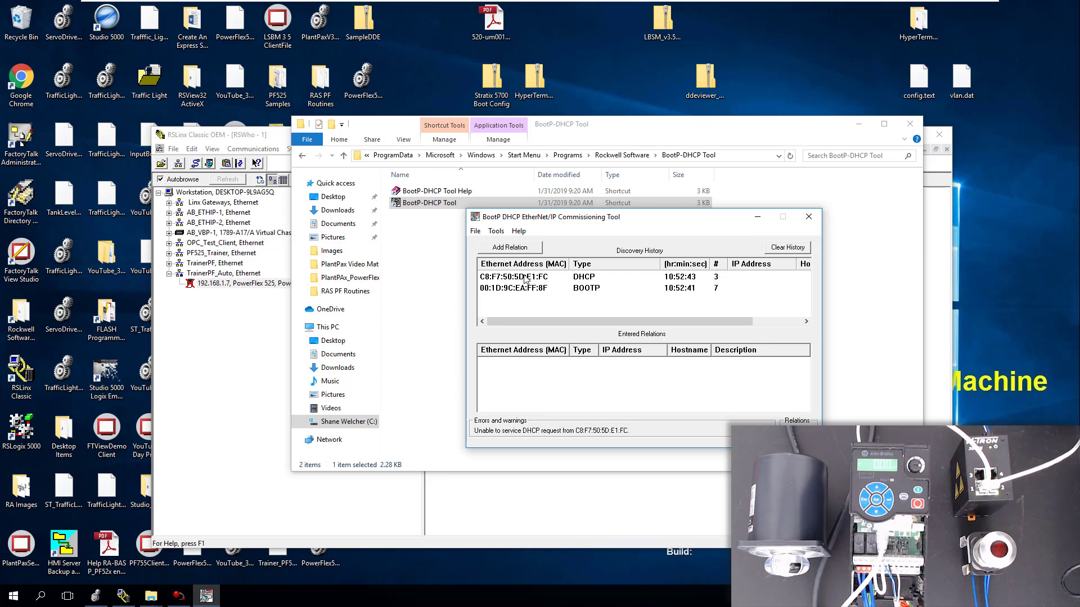
# Step: Create a new relation giving MAC 00:1D:9C:EA:FF:8F the client IP 192.168.1.7
pyautogui.doubleClick(527, 289)
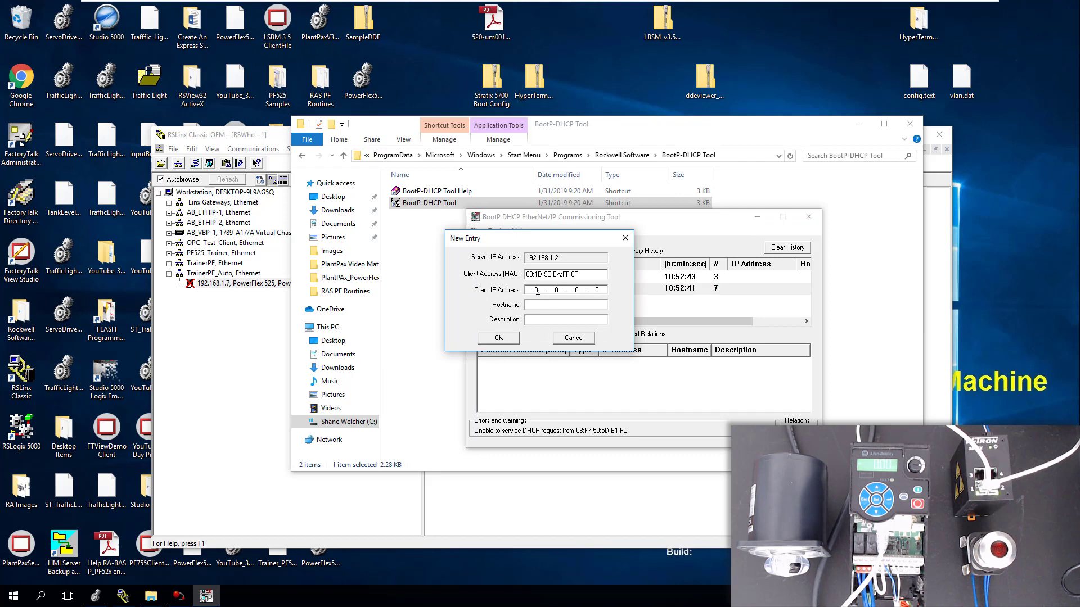
pyautogui.click(537, 290)
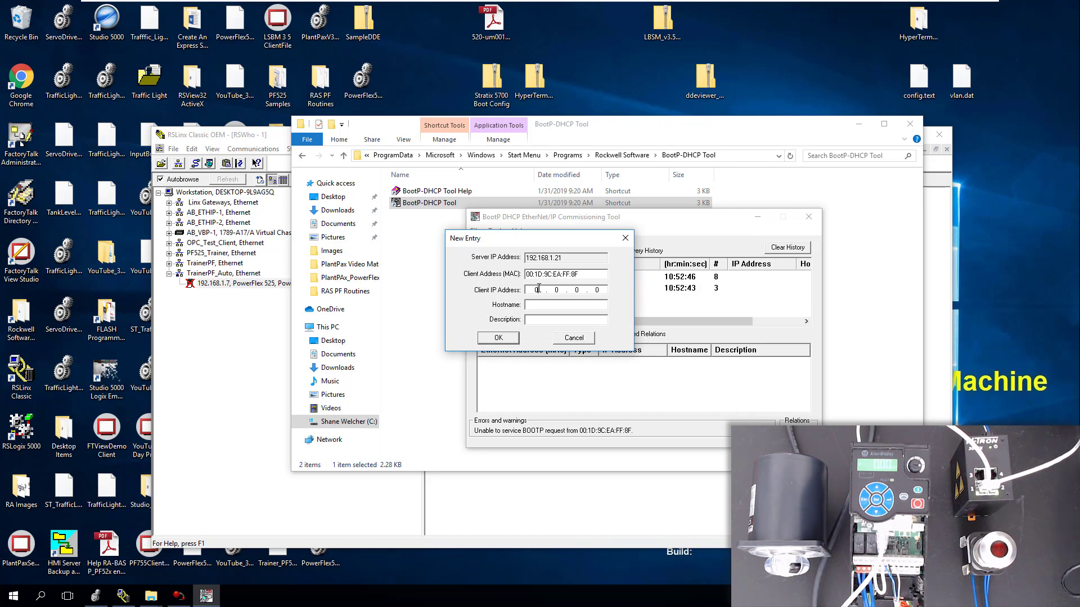
pyautogui.write('191681.7')
pyautogui.click(509, 337)
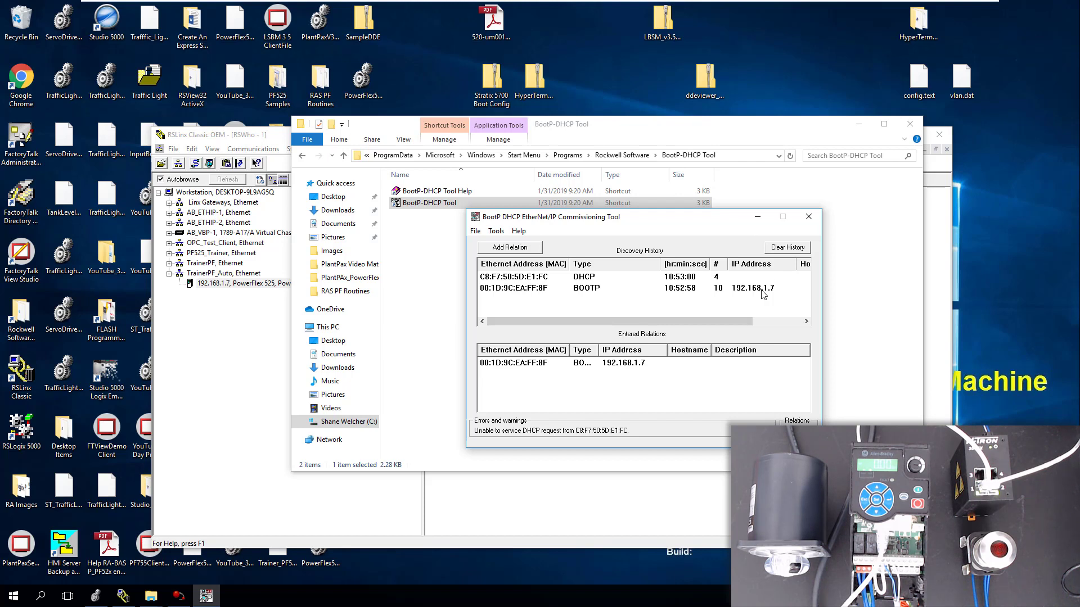
# Step: Select the 192.168.1.7 relation and widen the relations' Type column so BOOTP shows fully
pyautogui.click(520, 365)
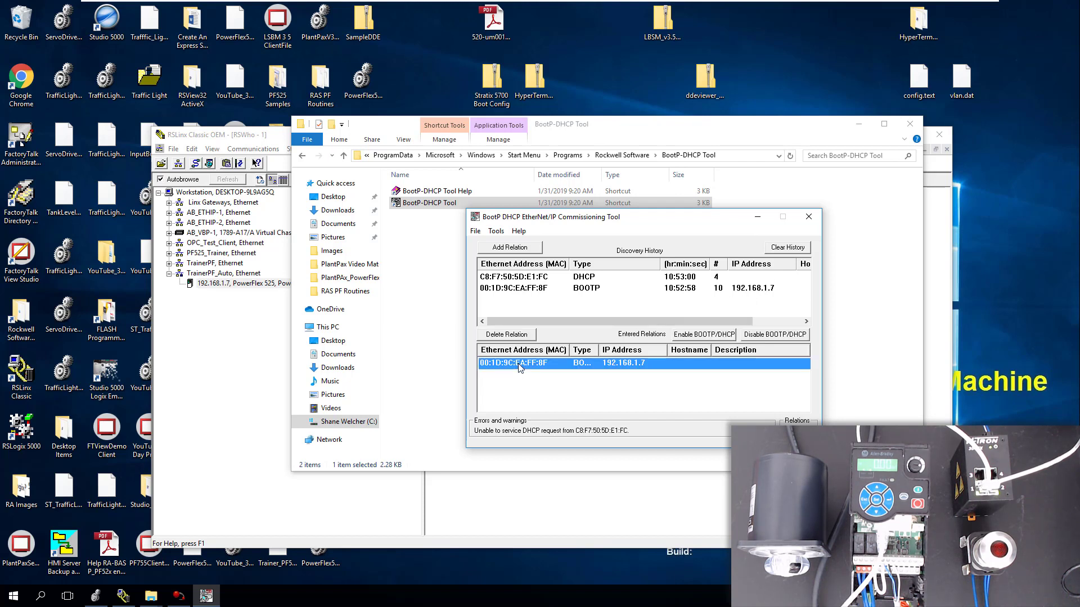
pyautogui.click(496, 231)
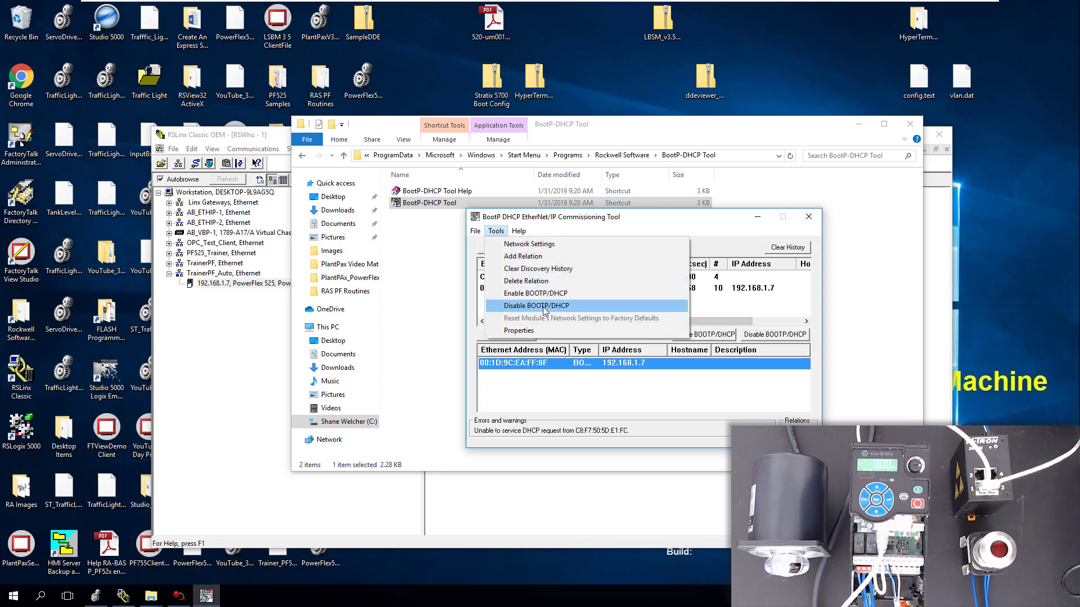
pyautogui.click(606, 392)
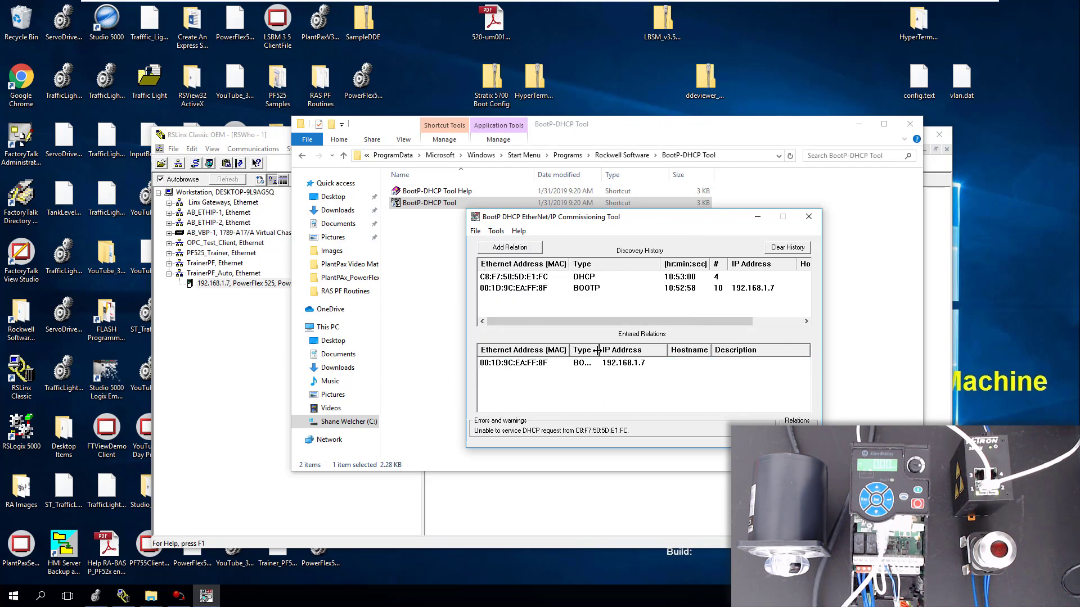
pyautogui.moveTo(597, 349); pyautogui.dragTo(634, 350)
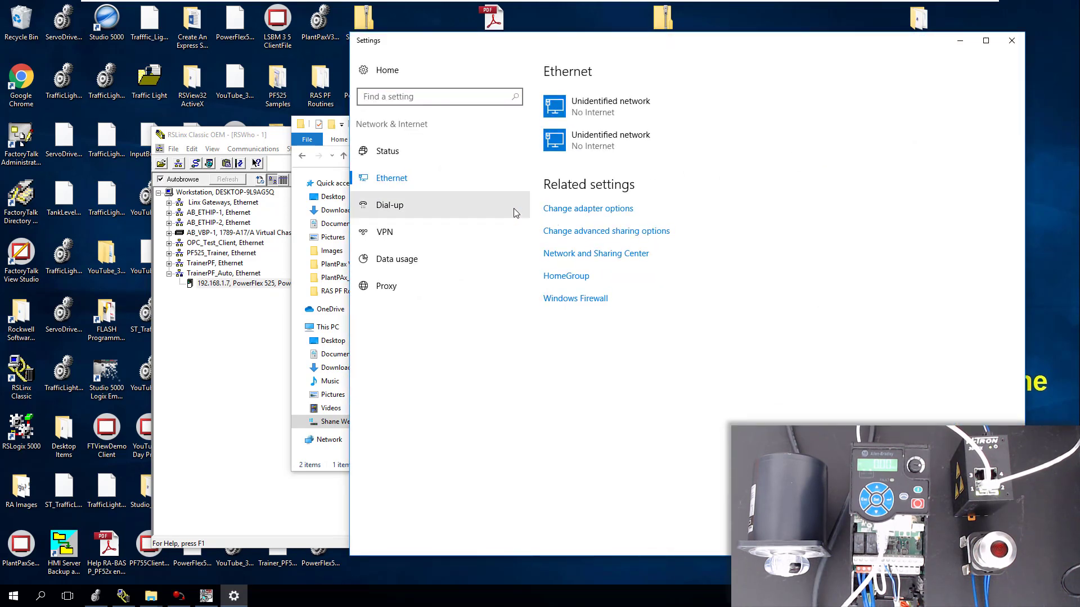
pyautogui.click(587, 208)
pyautogui.doubleClick(430, 163)
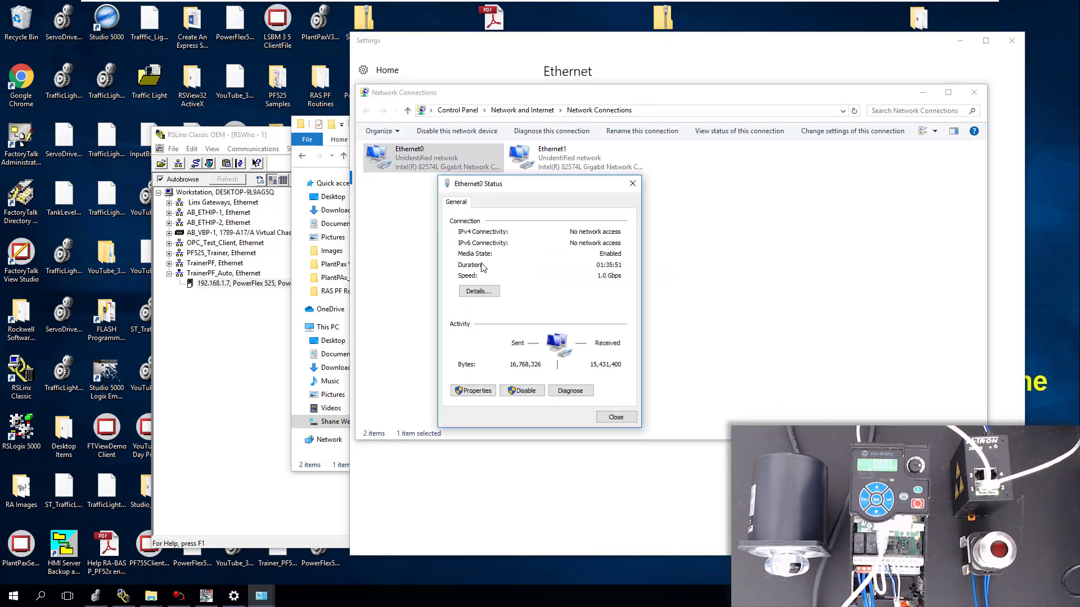
pyautogui.click(478, 291)
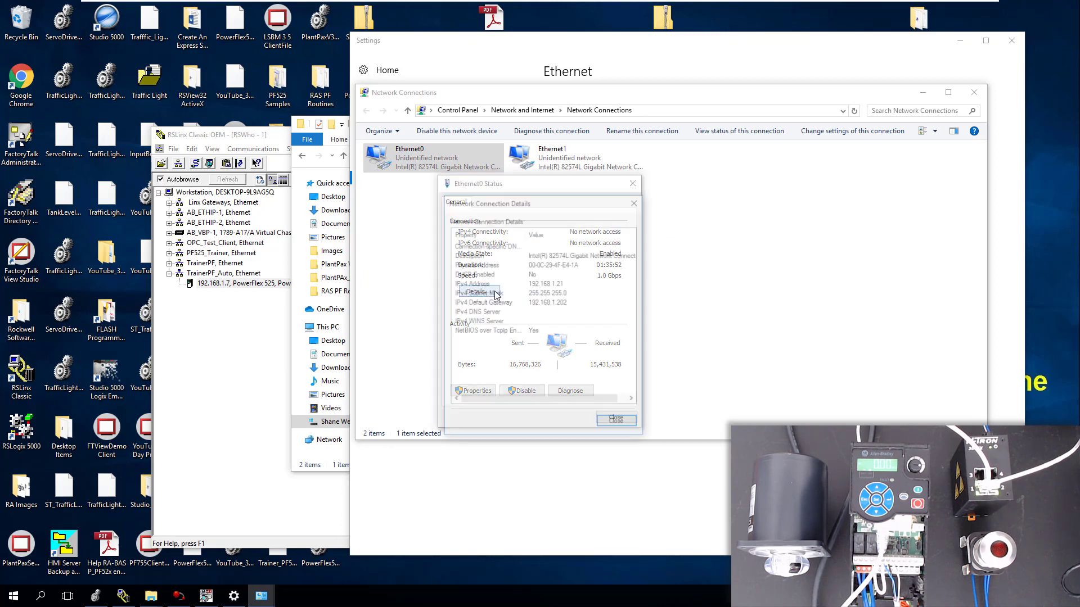
pyautogui.click(569, 282)
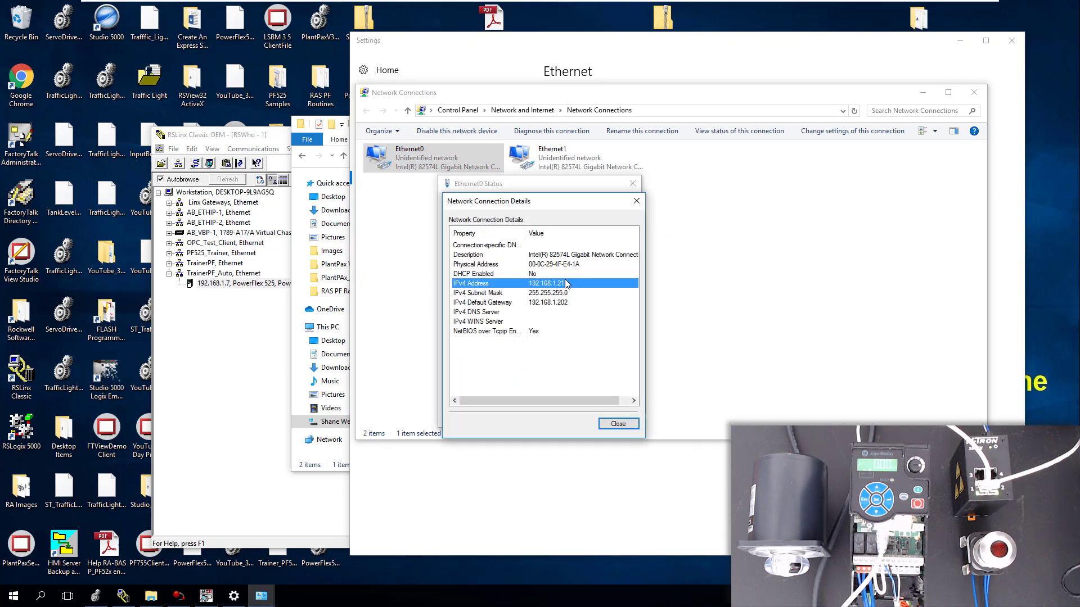
pyautogui.click(614, 426)
pyautogui.click(699, 448)
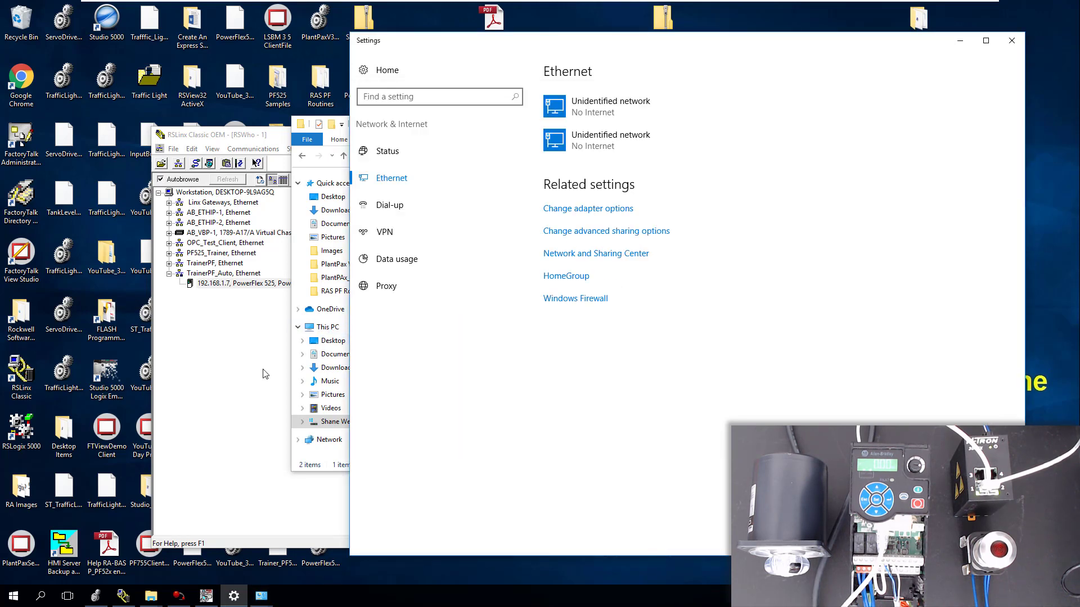
# Step: Disable BOOTP/DHCP on the 00:1D:9C:EA:FF:8F relation, then close the commissioning tool
pyautogui.click(206, 595)
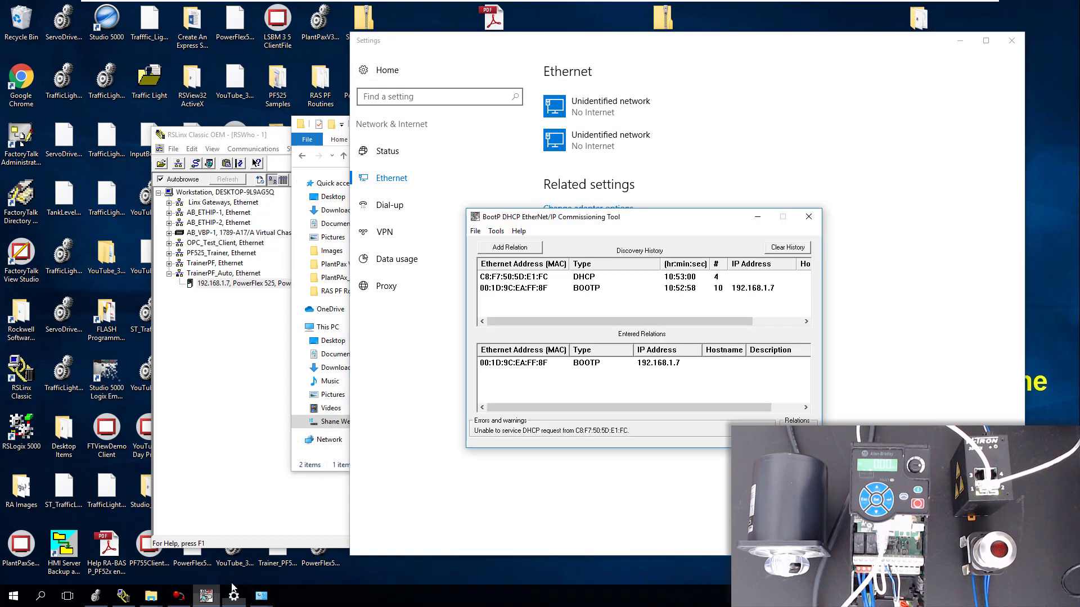
pyautogui.click(545, 291)
pyautogui.click(534, 363)
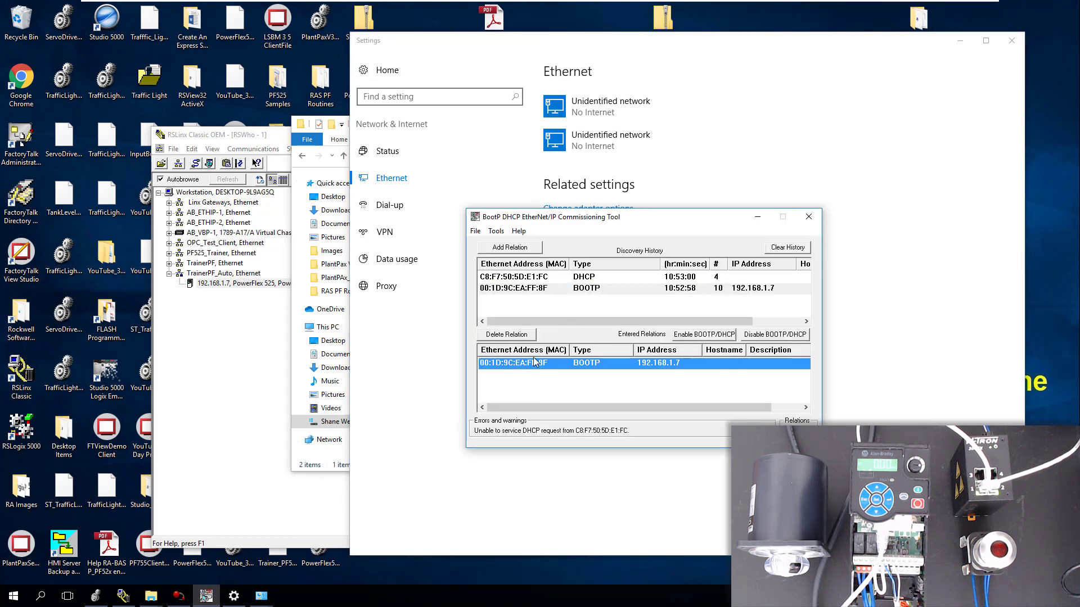
pyautogui.click(495, 231)
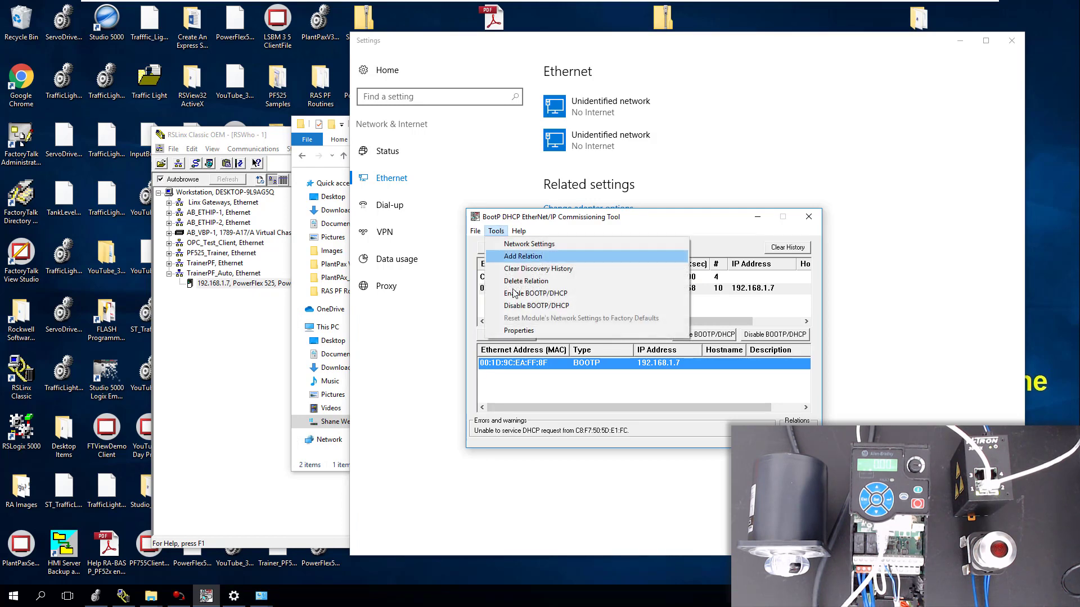
pyautogui.click(527, 305)
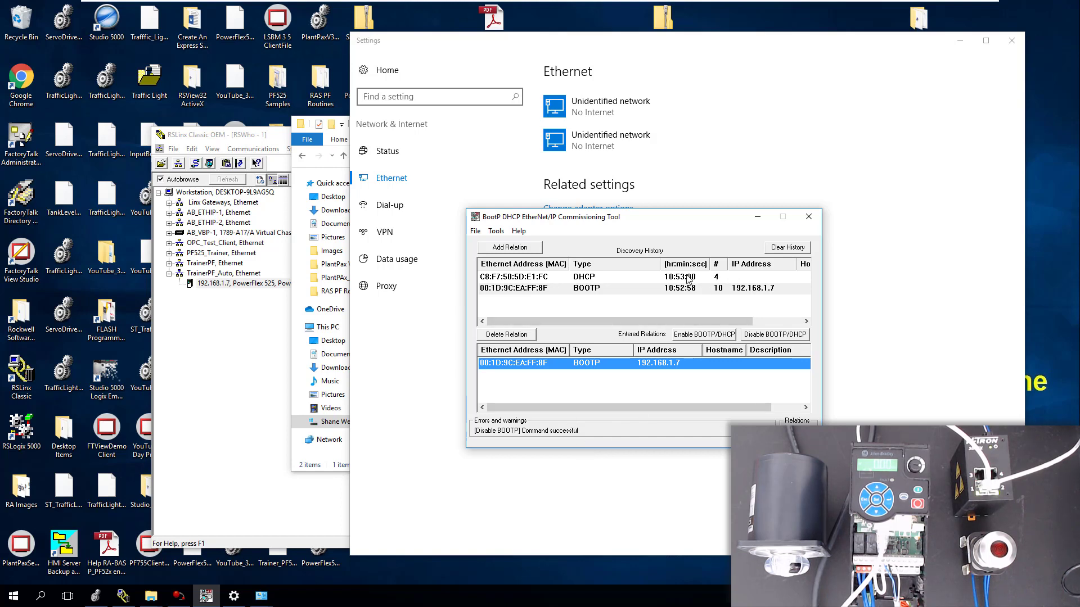
pyautogui.click(810, 217)
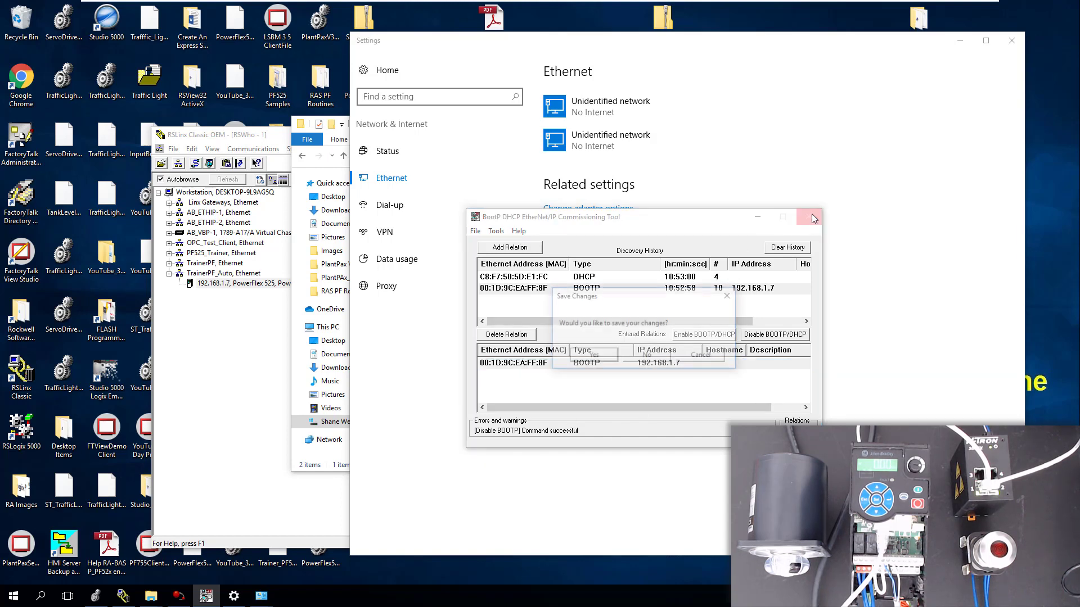
# Step: Save the relation changes, close Settings, Ethernet0 Status and Network Connections, and recheck 192.168.1.7 in RSLinx
pyautogui.click(595, 355)
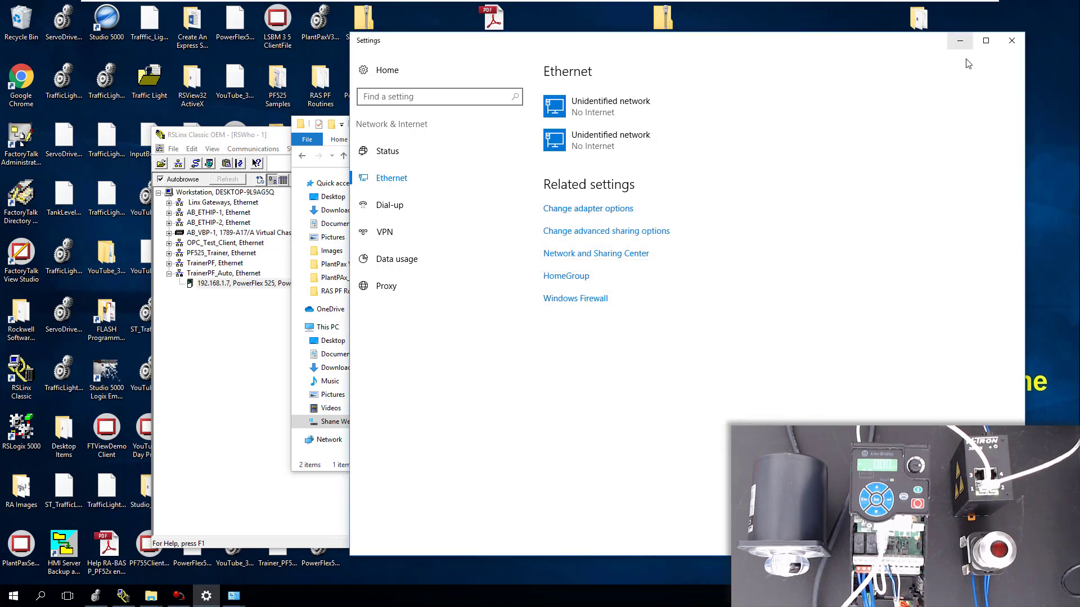
pyautogui.click(1011, 40)
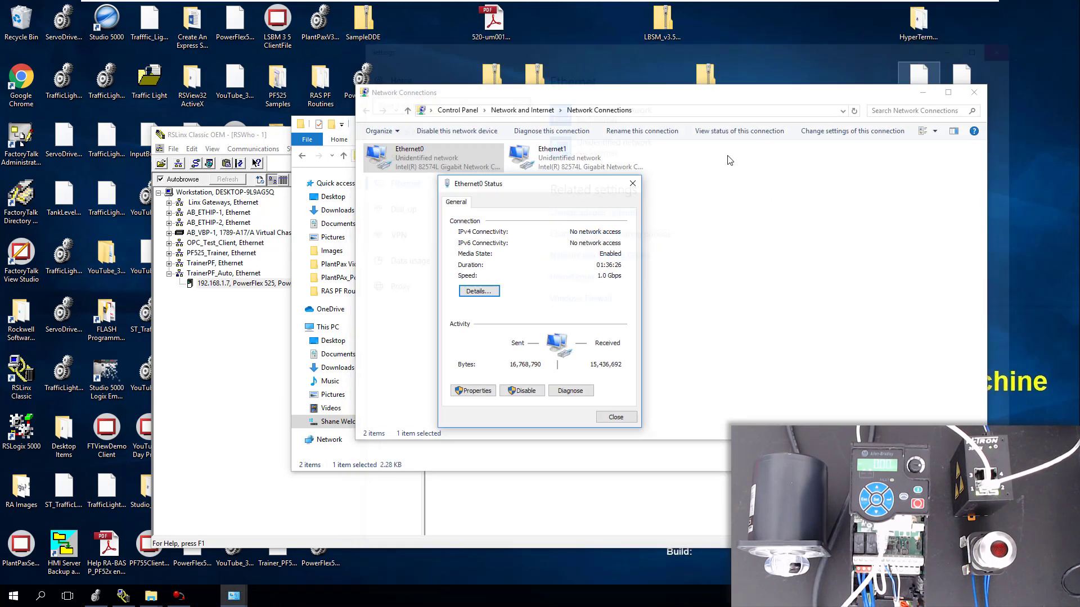
pyautogui.click(615, 418)
pyautogui.click(974, 93)
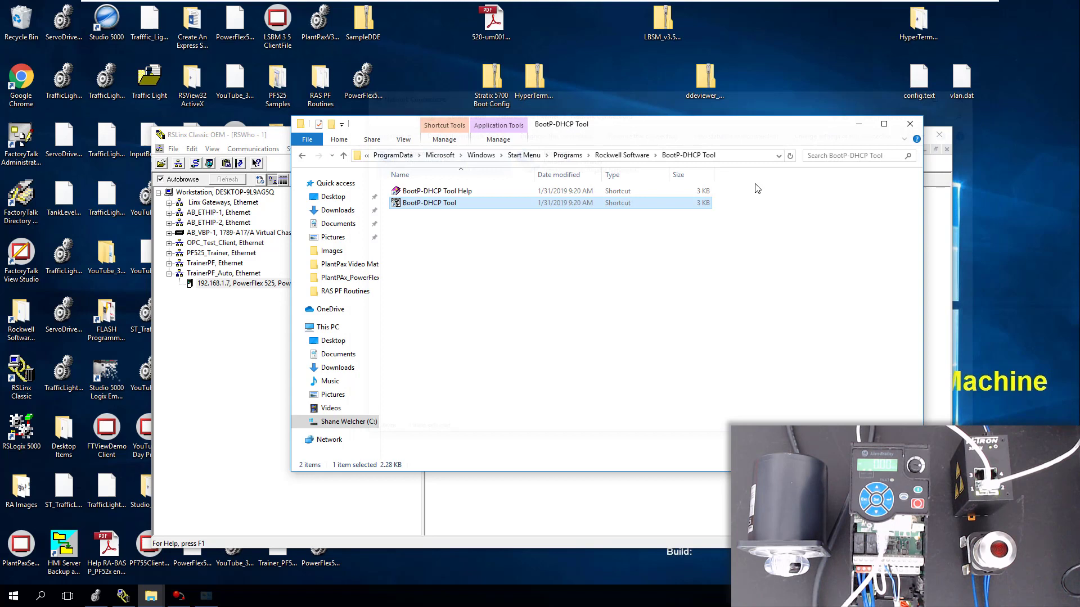
pyautogui.click(249, 362)
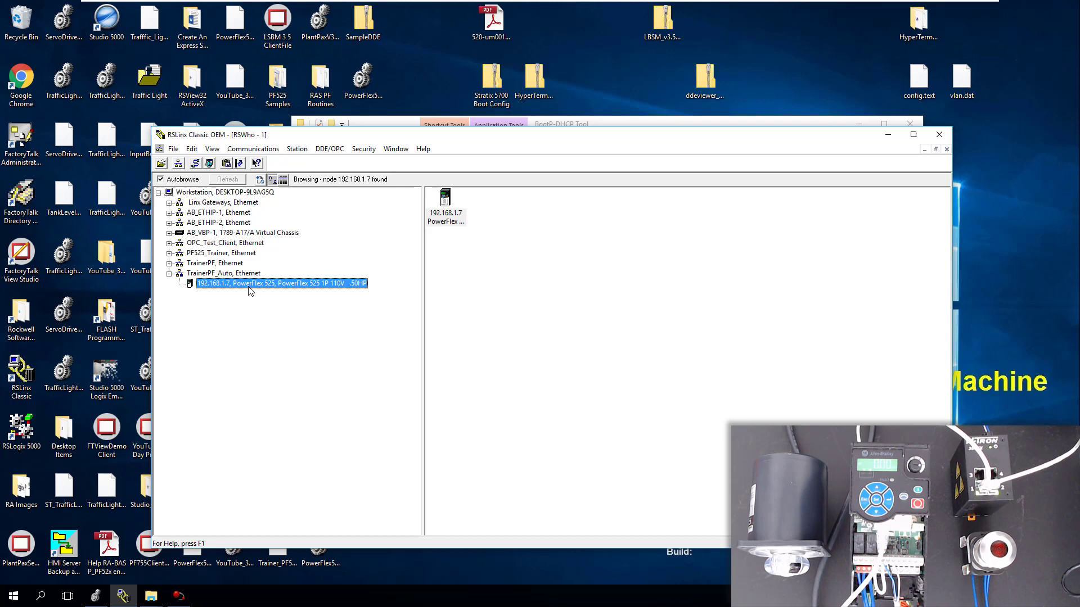
# Step: Discover under TrainerPF_Auto and connect to the PowerFlex 525 at 192.168.1.7, keeping its active values
pyautogui.click(179, 595)
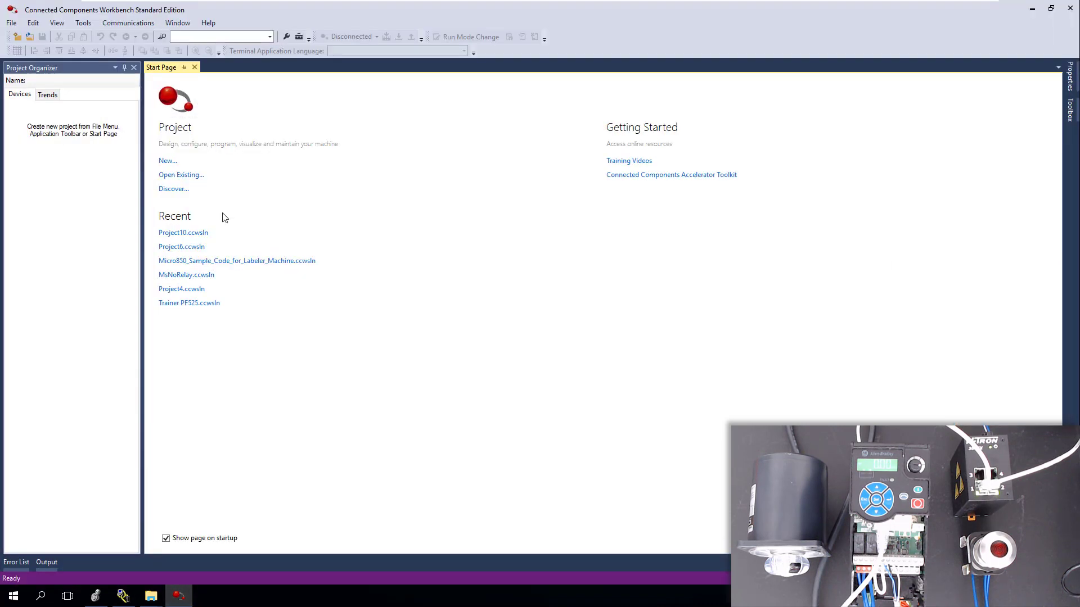
pyautogui.click(173, 190)
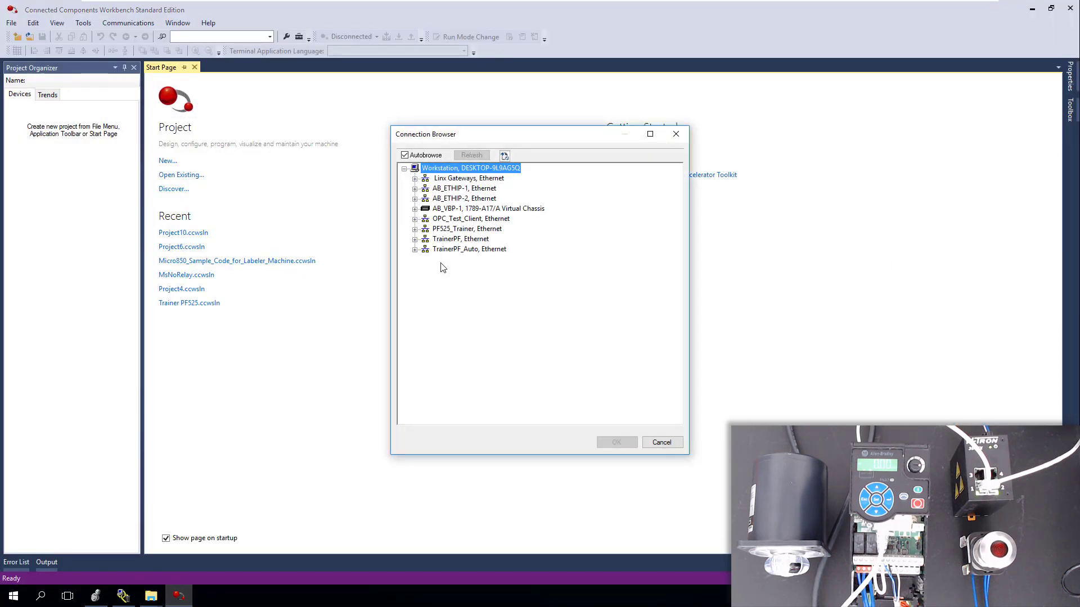
pyautogui.click(414, 249)
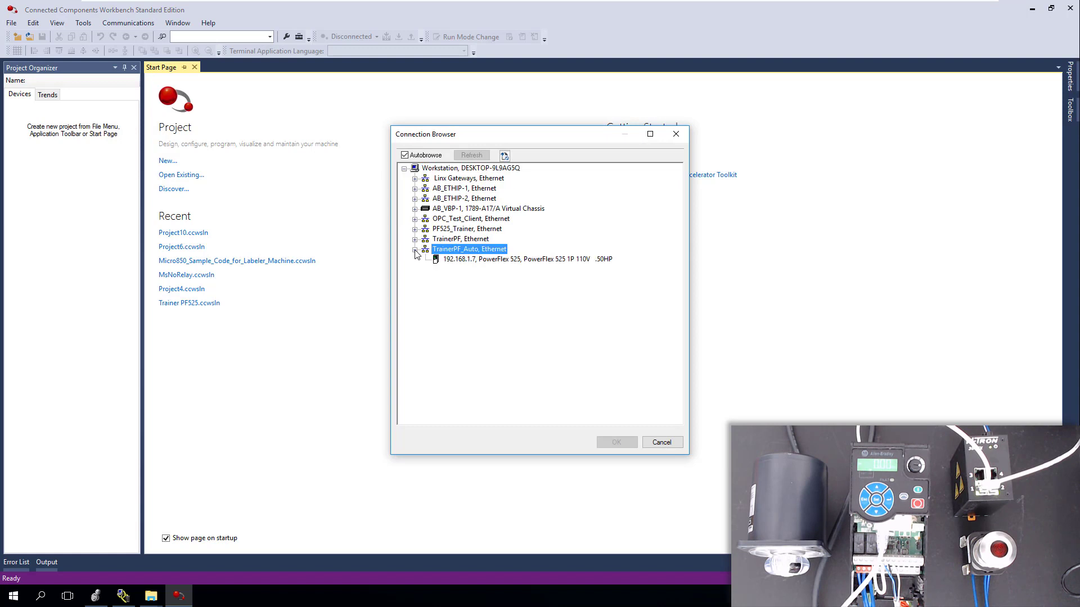
pyautogui.click(459, 259)
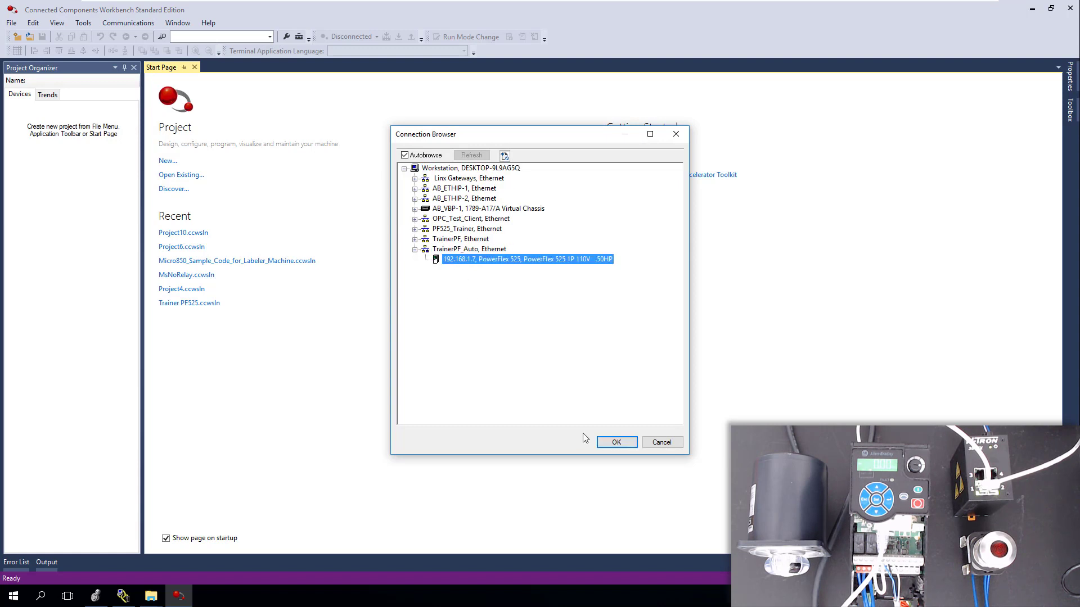
pyautogui.click(615, 442)
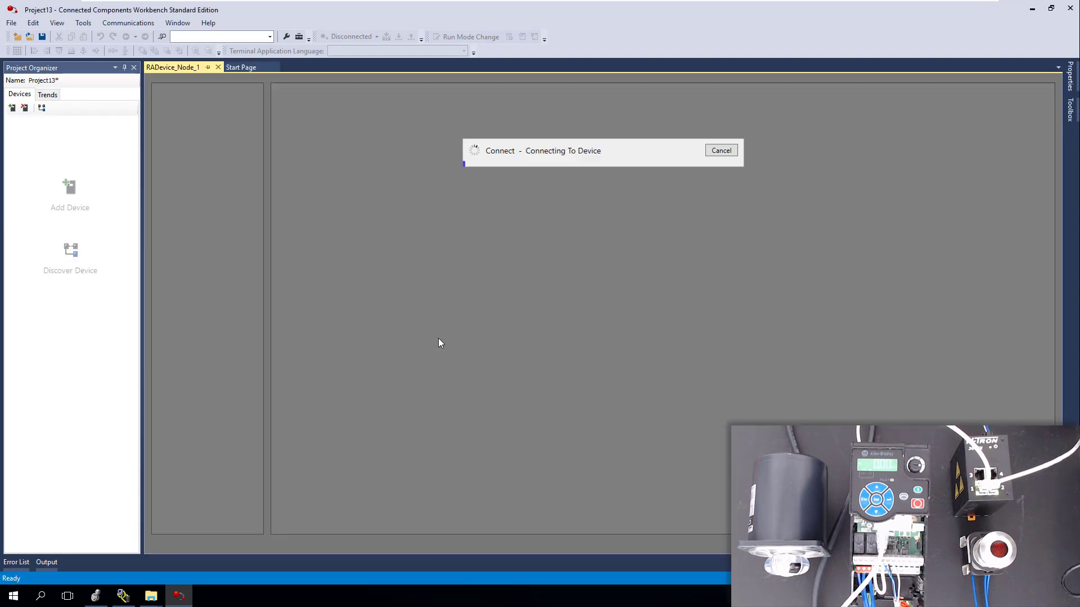
pyautogui.click(661, 288)
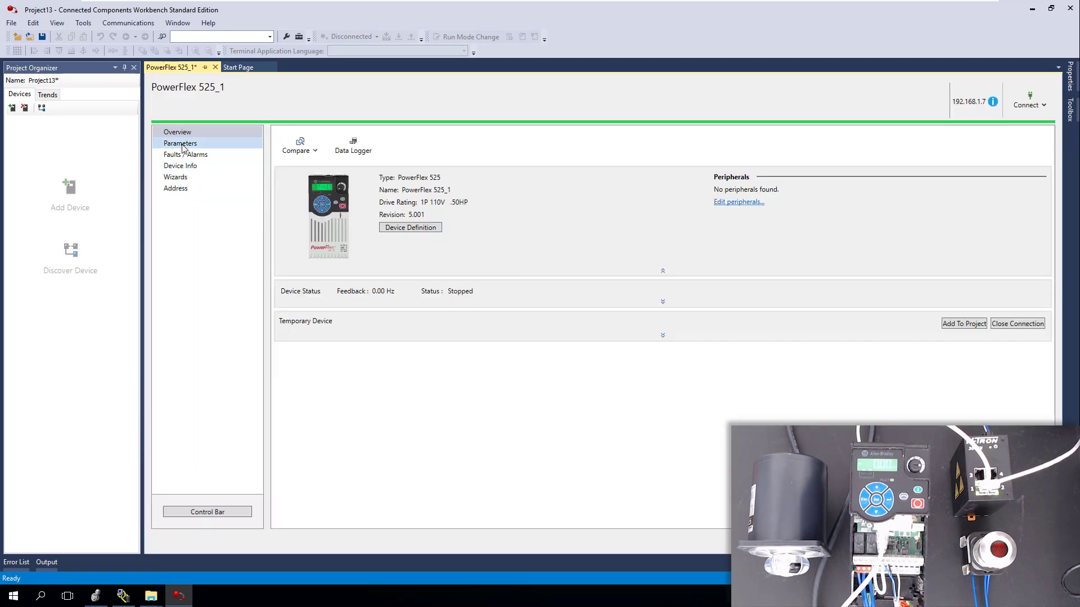
# Step: Find parameter 53 Reset To Defalts in the parameter list and first choose Power Reset
pyautogui.click(181, 145)
pyautogui.scroll(-11, 390, 339)
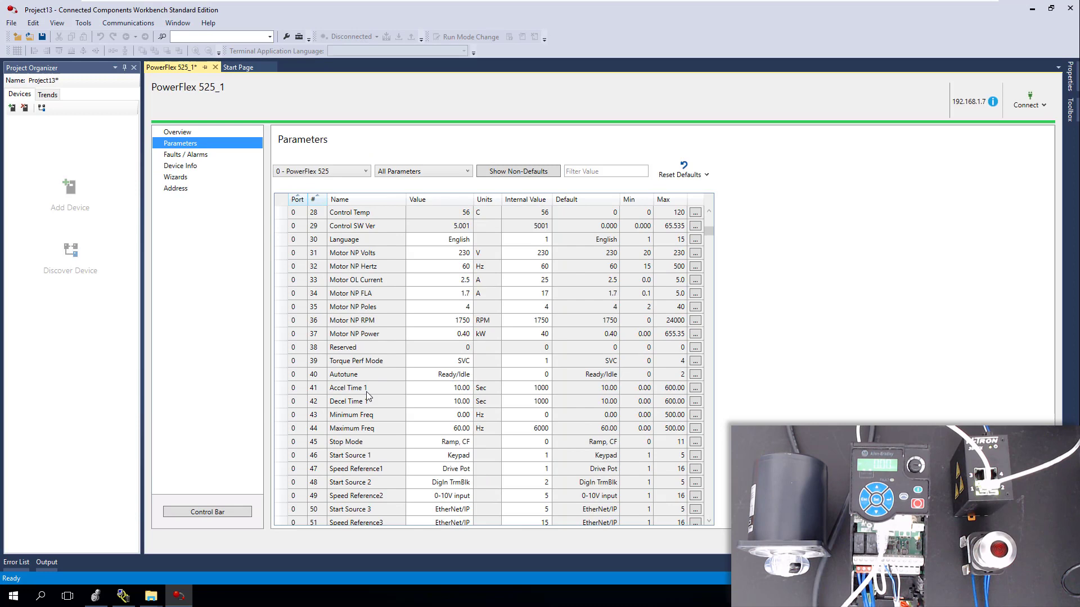
pyautogui.scroll(-4, 366, 397)
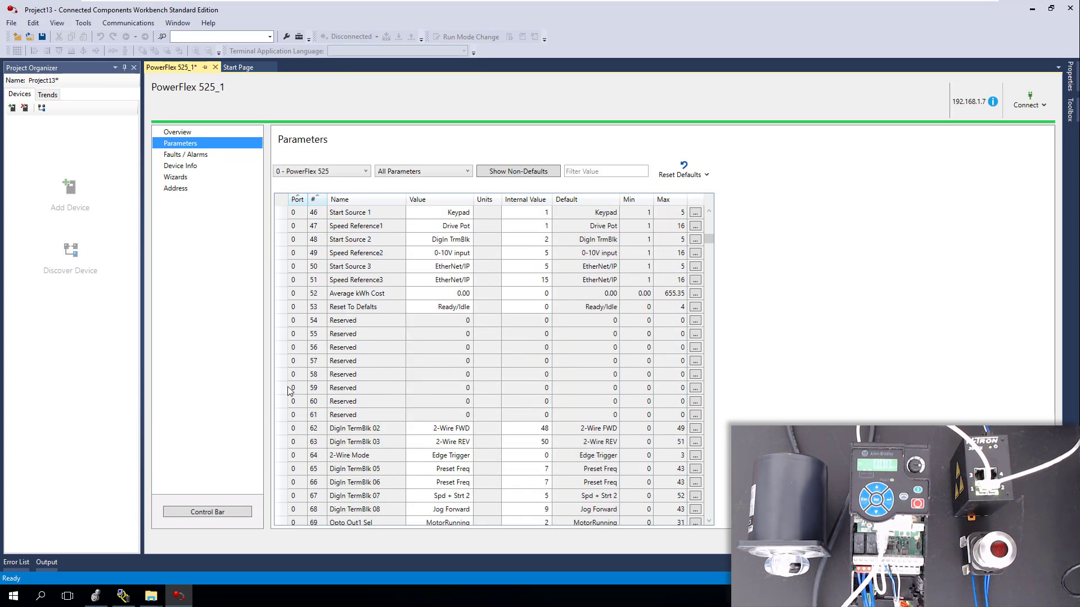
pyautogui.click(293, 308)
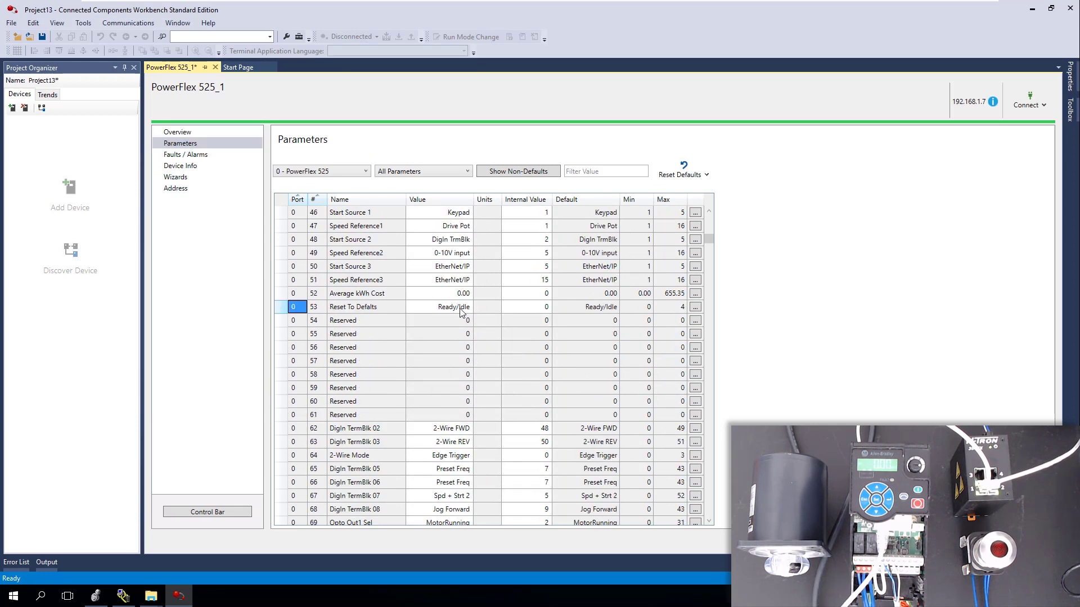
pyautogui.click(466, 308)
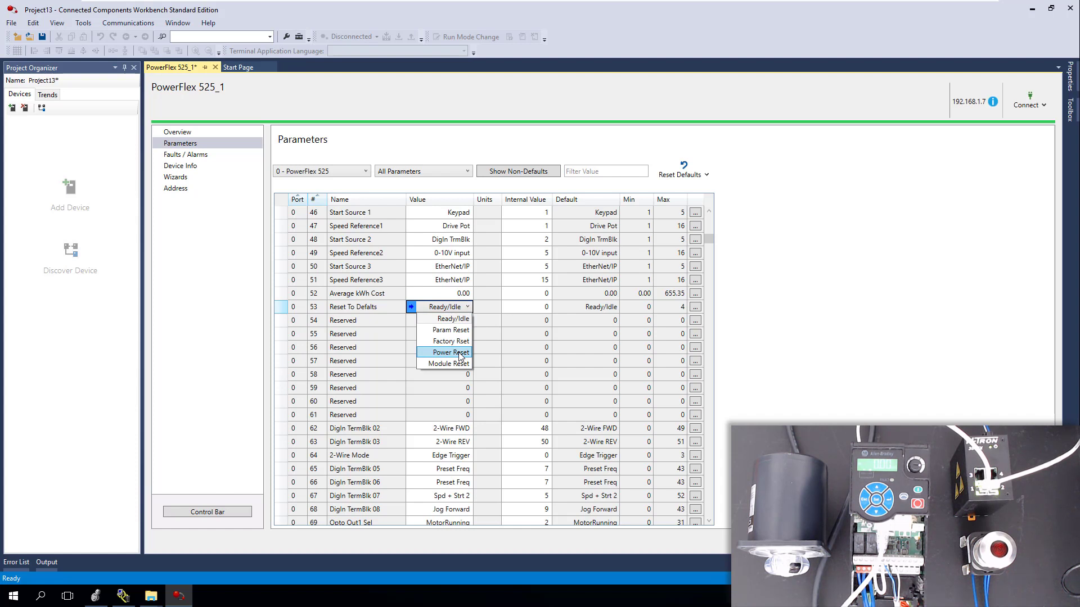
pyautogui.click(460, 353)
# Step: Change parameter 53 to Module Reset and commit the new value
pyautogui.click(520, 309)
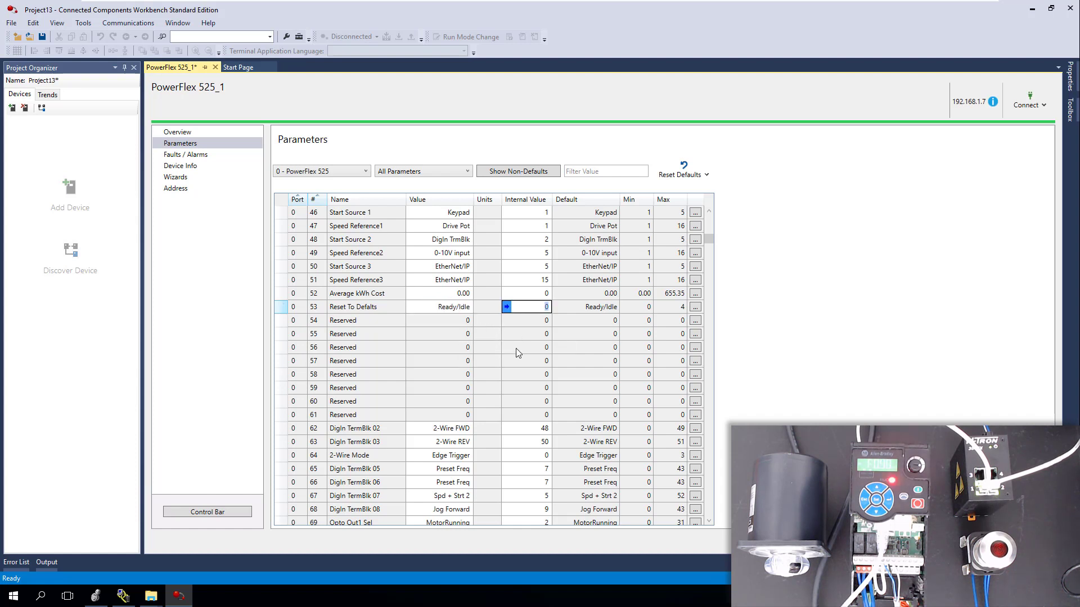
pyautogui.click(466, 336)
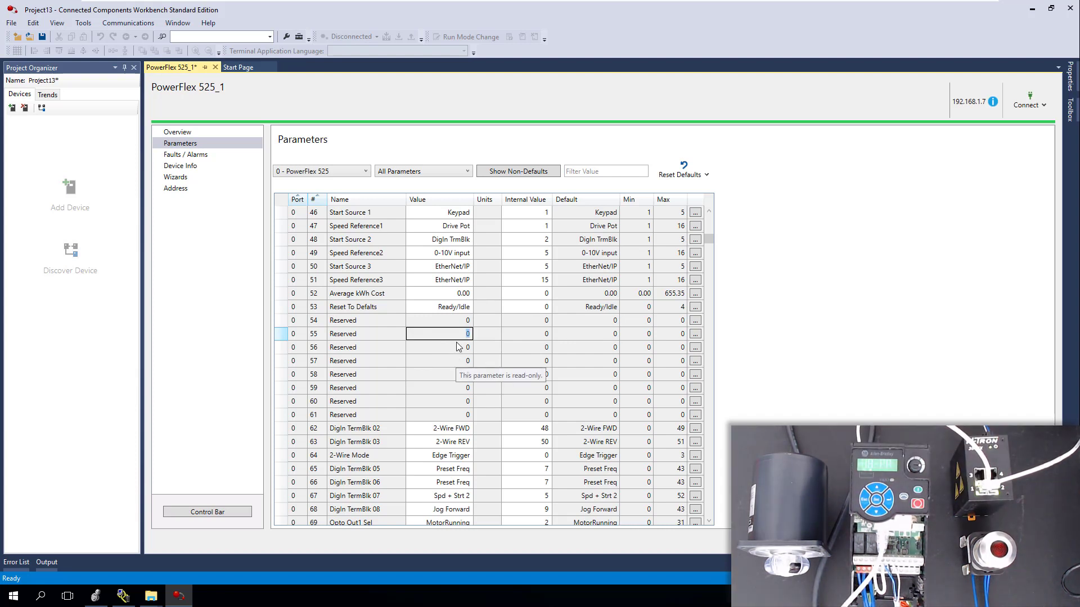
pyautogui.click(470, 307)
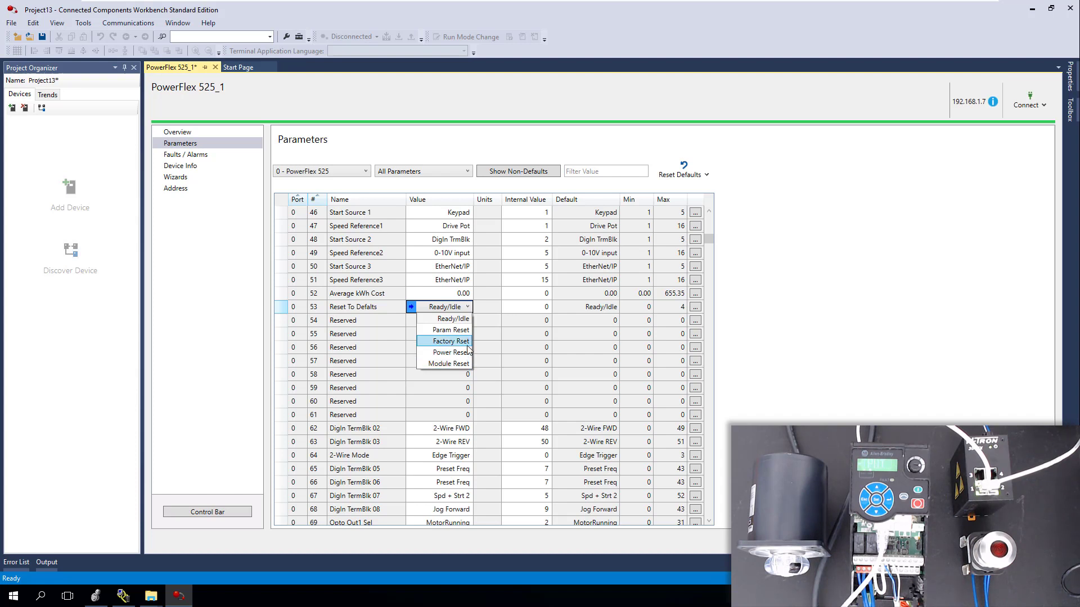
pyautogui.click(464, 364)
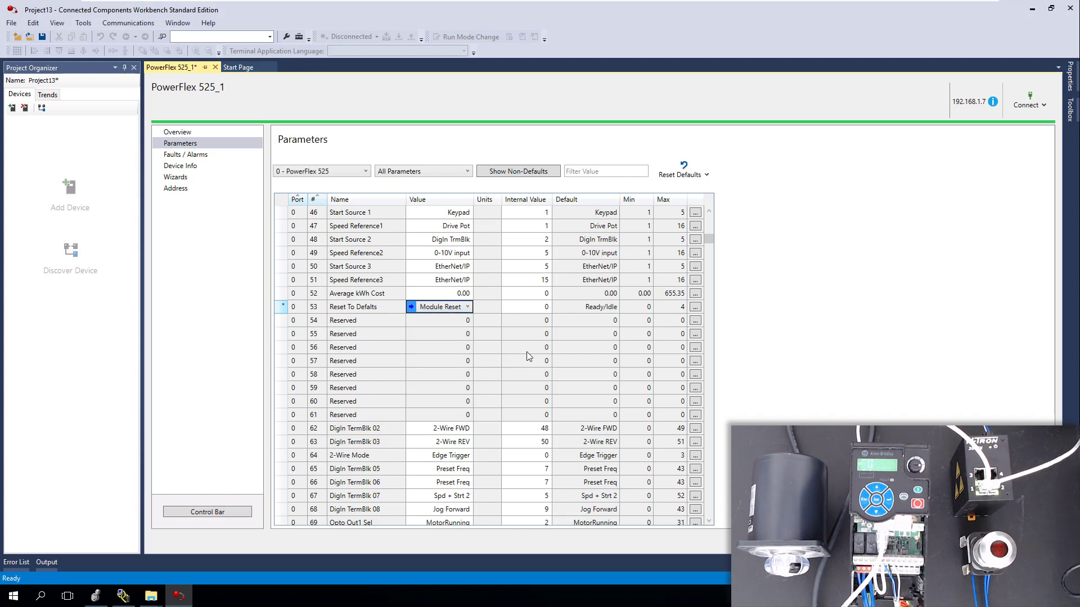
pyautogui.click(527, 349)
pyautogui.click(508, 389)
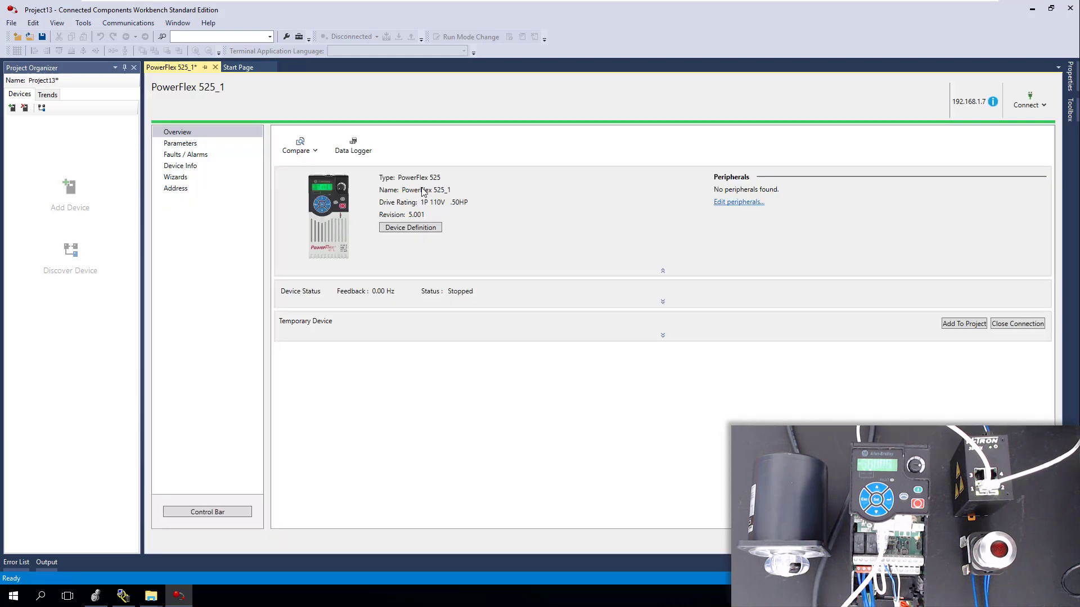
# Step: Review parameter 53's reset options unchanged, then scroll to the EN IP and subnet parameters 128–135
pyautogui.click(193, 148)
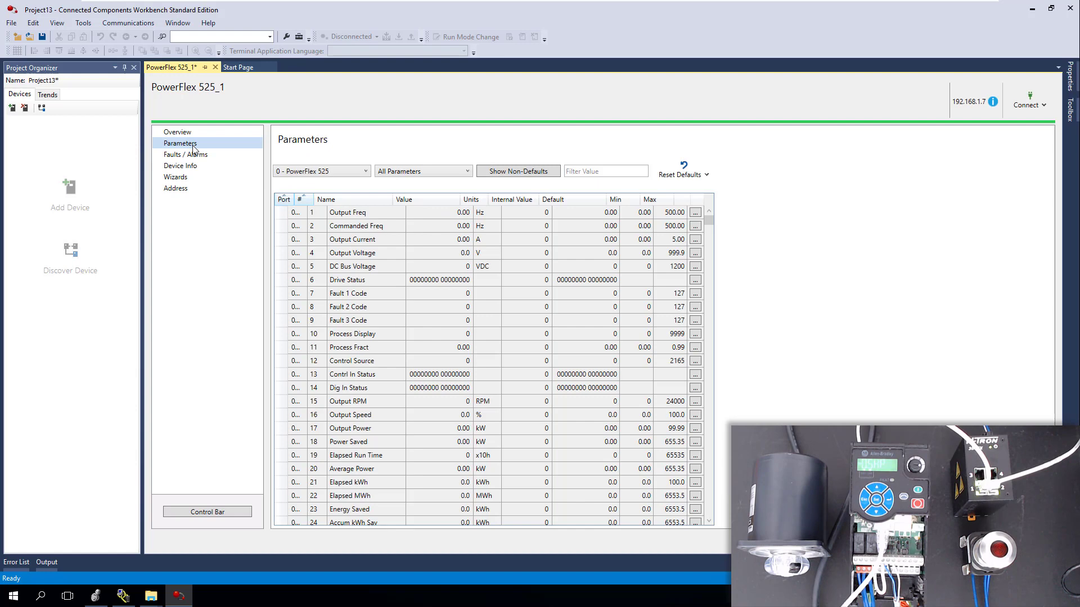
pyautogui.scroll(-4, 415, 397)
pyautogui.scroll(-12, 416, 401)
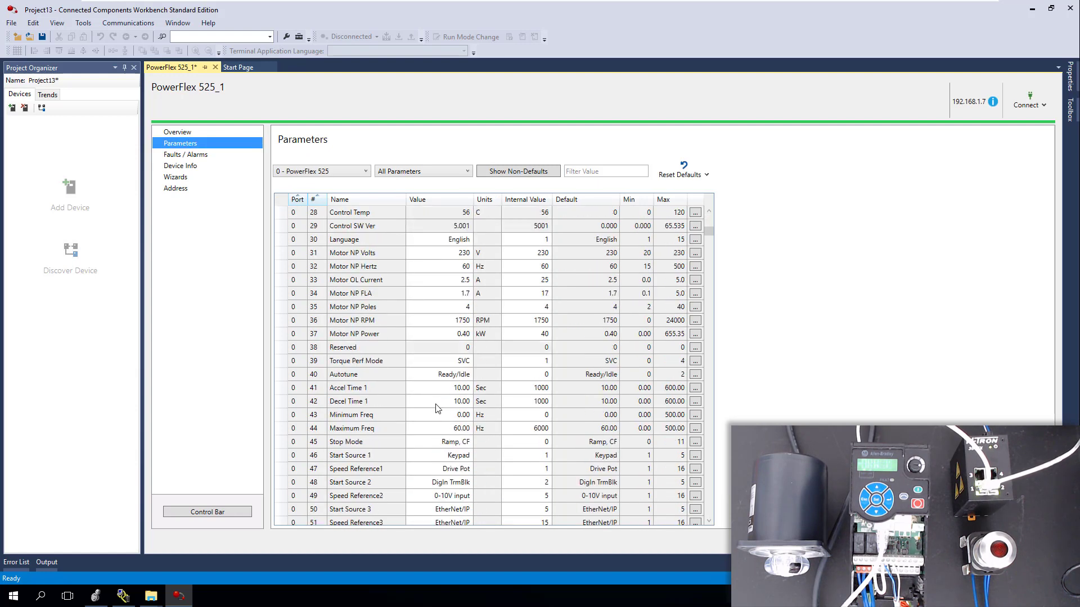
pyautogui.scroll(2, 291, 334)
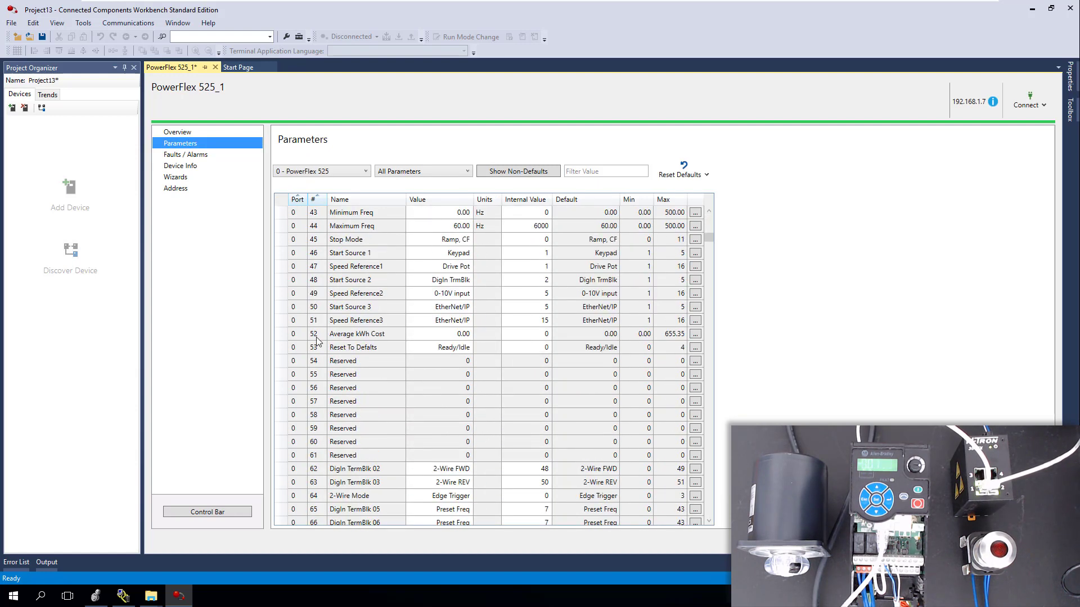
pyautogui.click(283, 350)
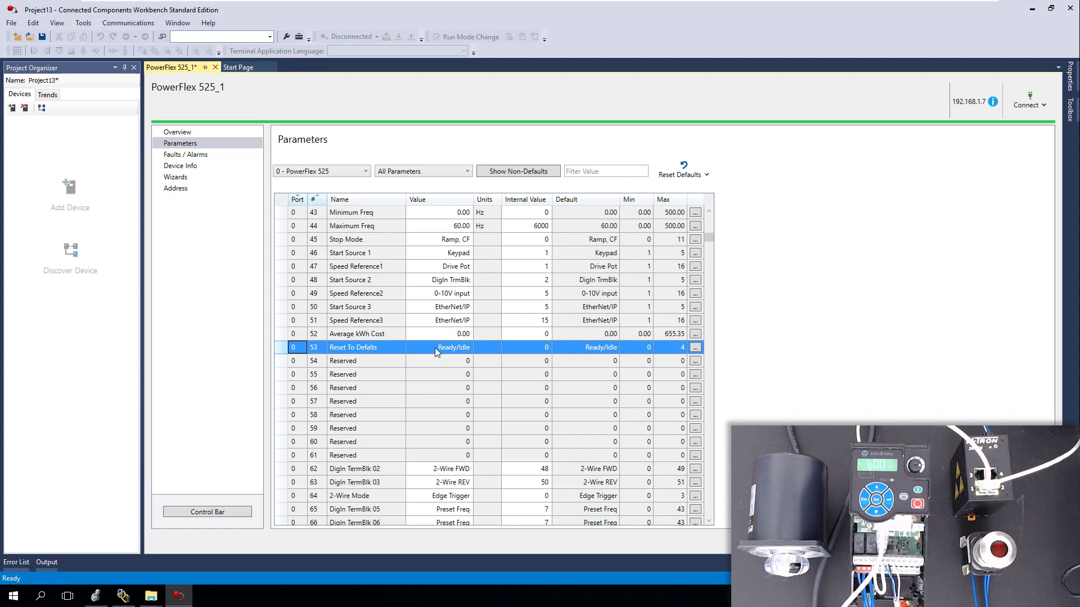
pyautogui.click(467, 347)
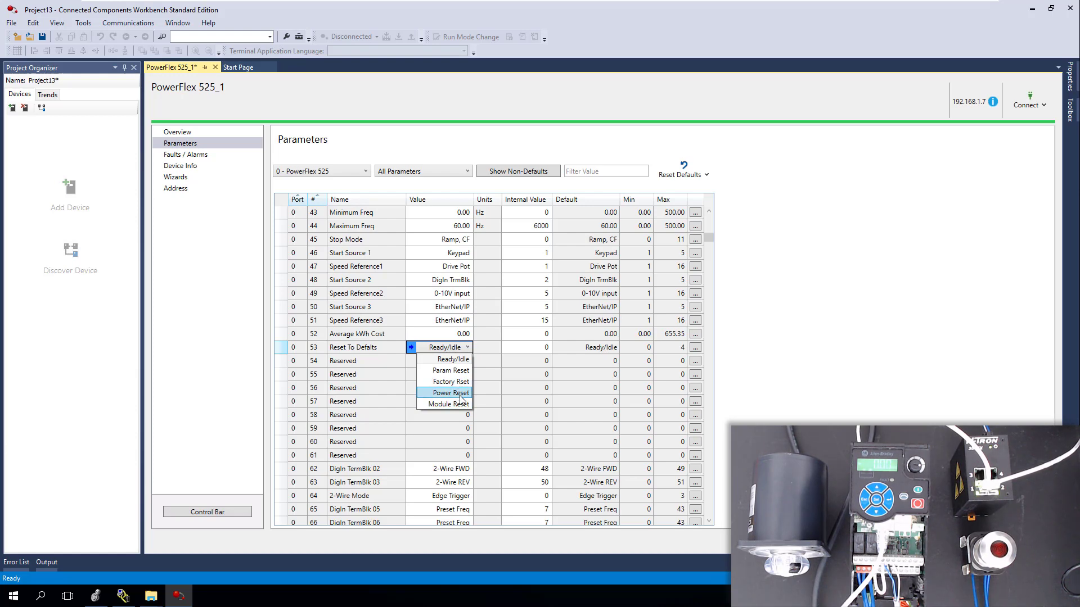
pyautogui.click(512, 406)
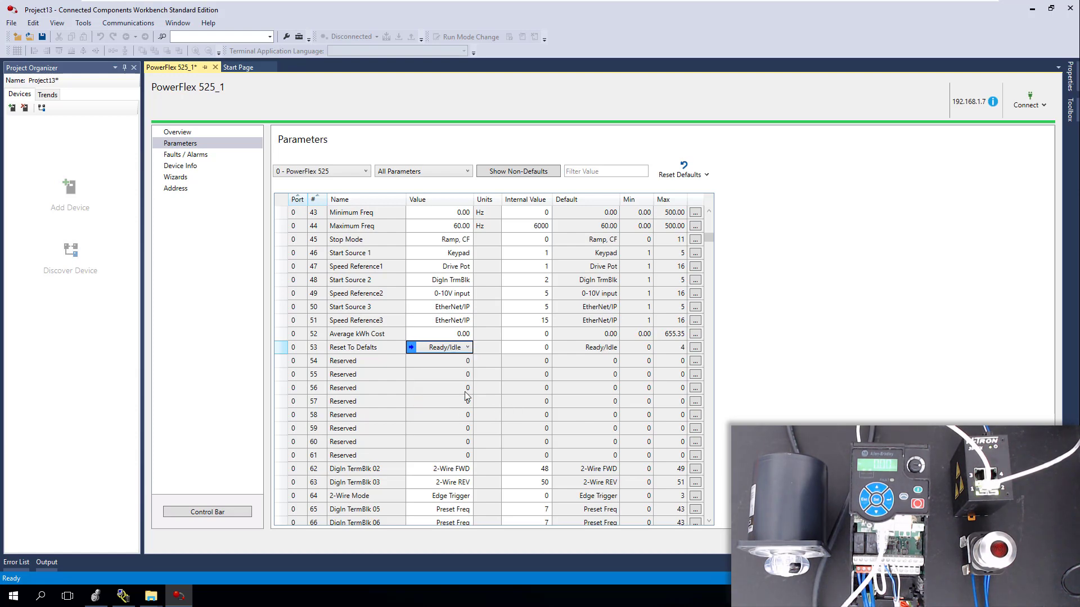
pyautogui.scroll(-19, 406, 383)
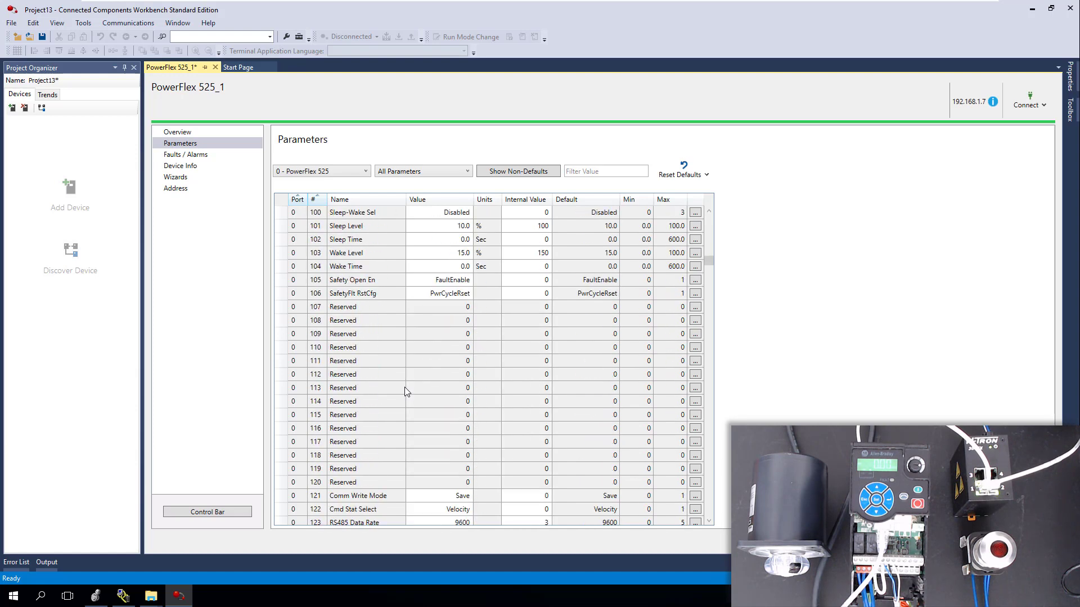
pyautogui.scroll(-8, 404, 387)
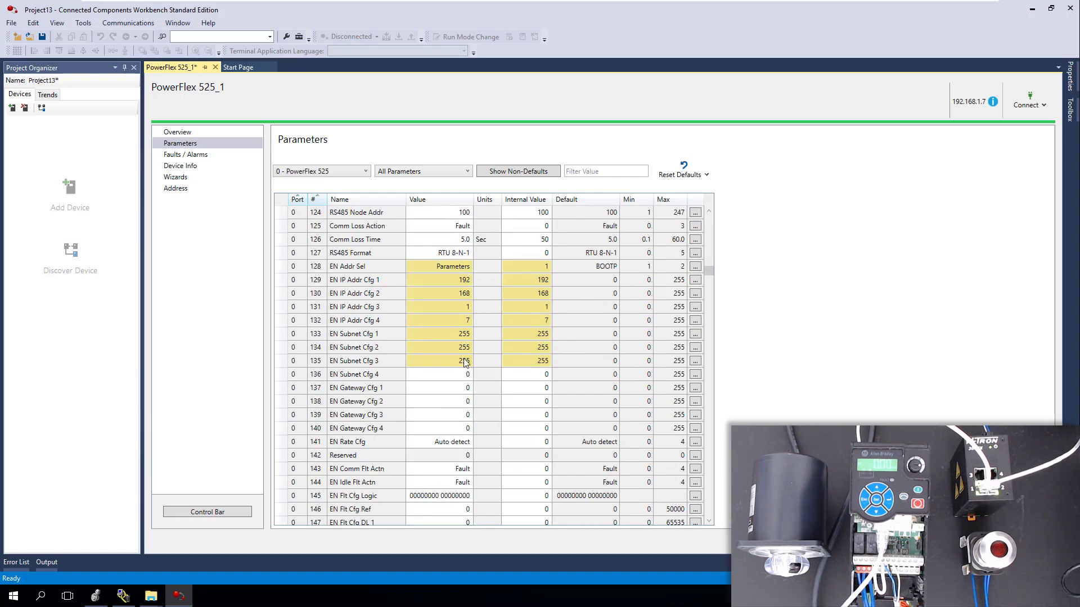
# Step: Verify in RSLinx Classic that the PowerFlex 525's Module Configuration port settings show Static 192.168.1.7, mask 255.255.255.0
pyautogui.click(124, 598)
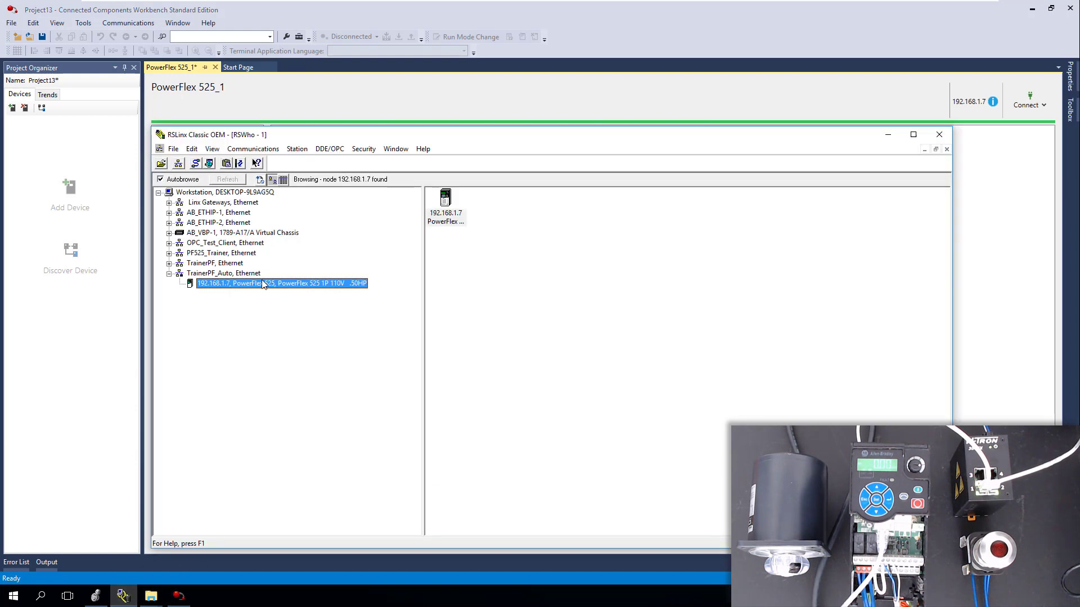
pyautogui.rightClick(262, 287)
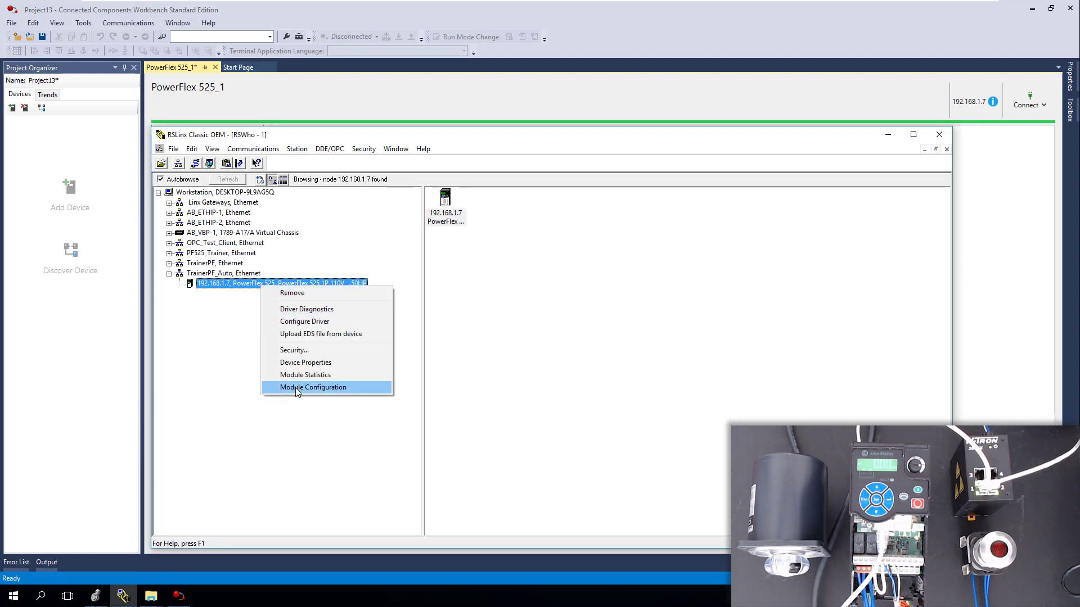
pyautogui.click(295, 387)
pyautogui.click(513, 222)
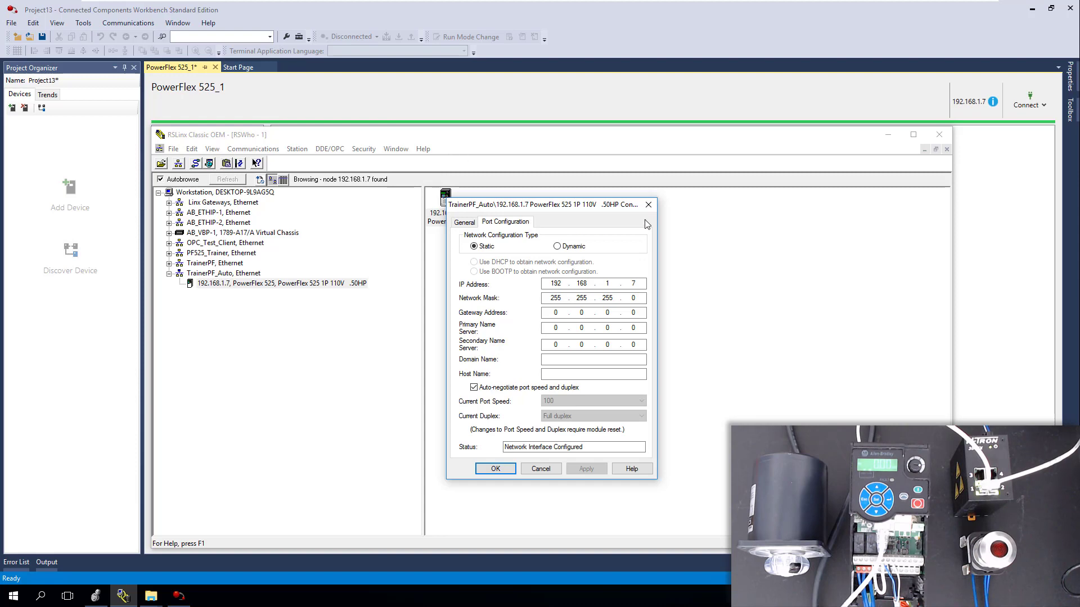
pyautogui.click(648, 204)
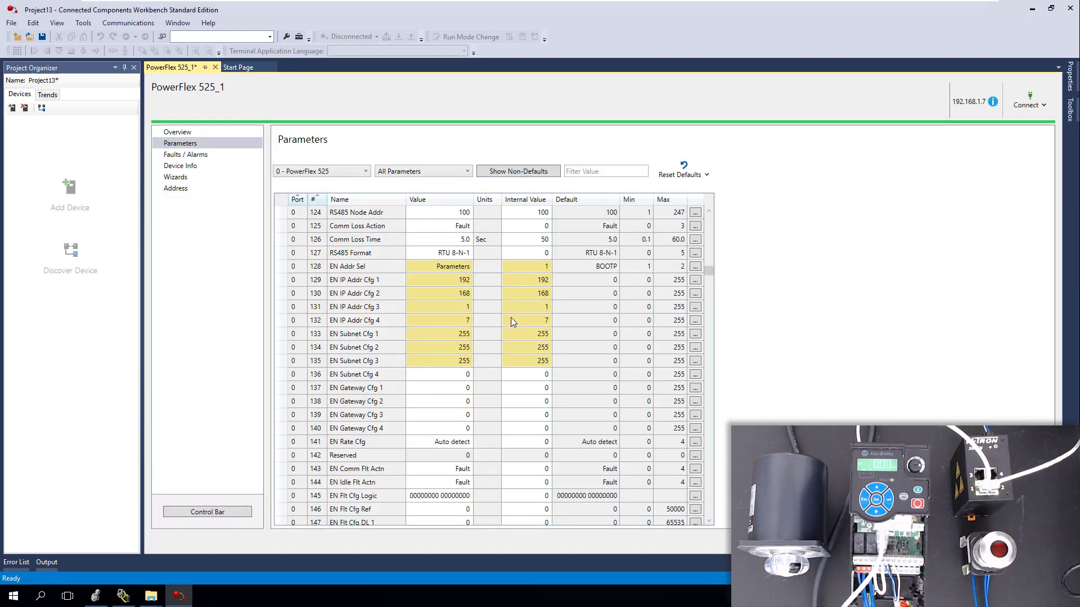
pyautogui.scroll(14, 430, 281)
pyautogui.scroll(5, 427, 281)
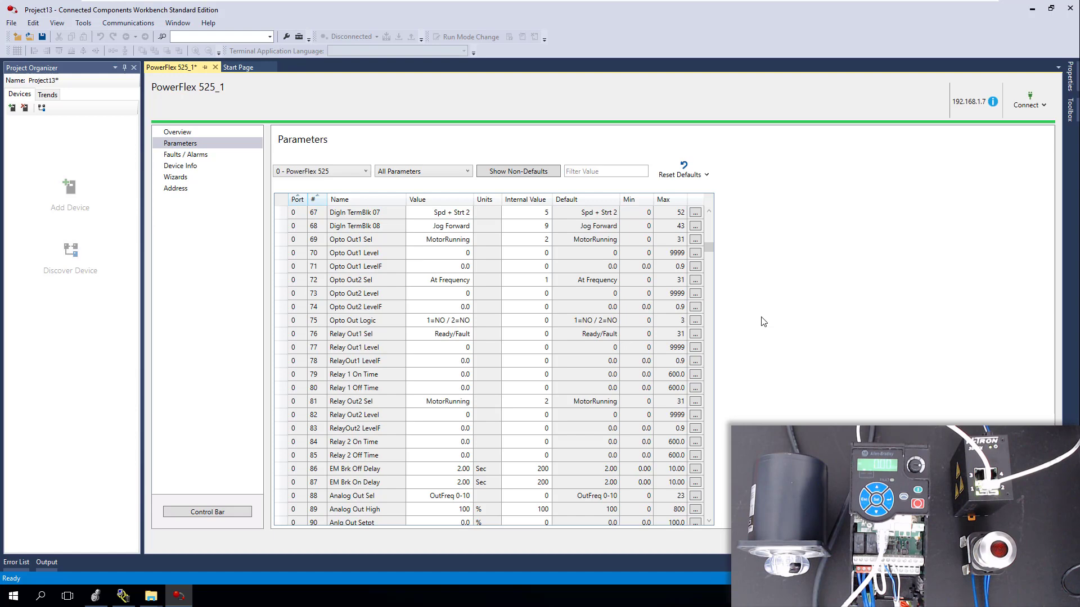
pyautogui.scroll(4, 490, 347)
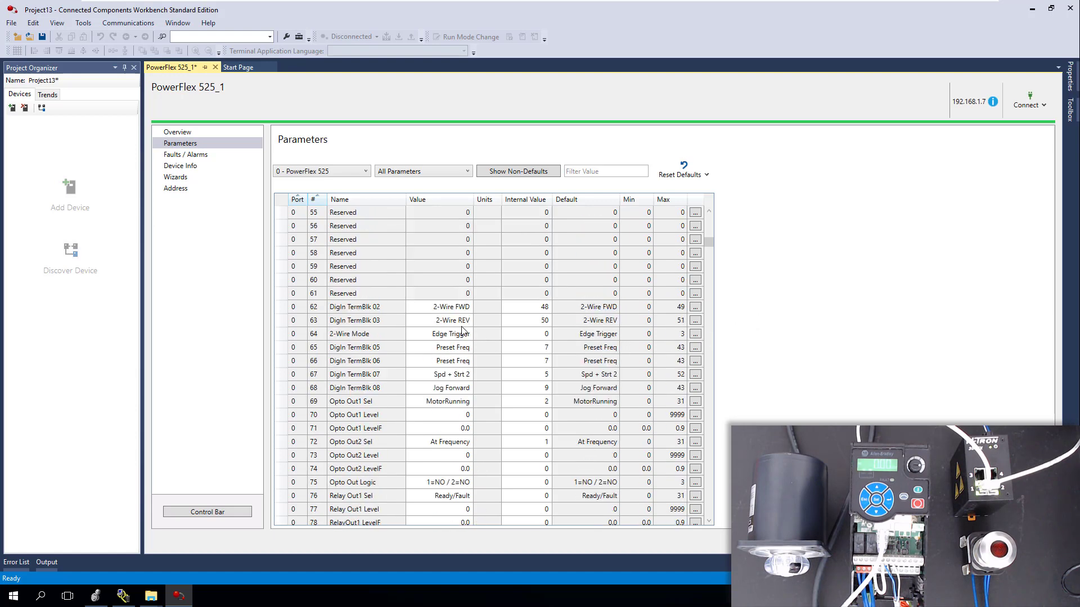
pyautogui.scroll(3, 462, 331)
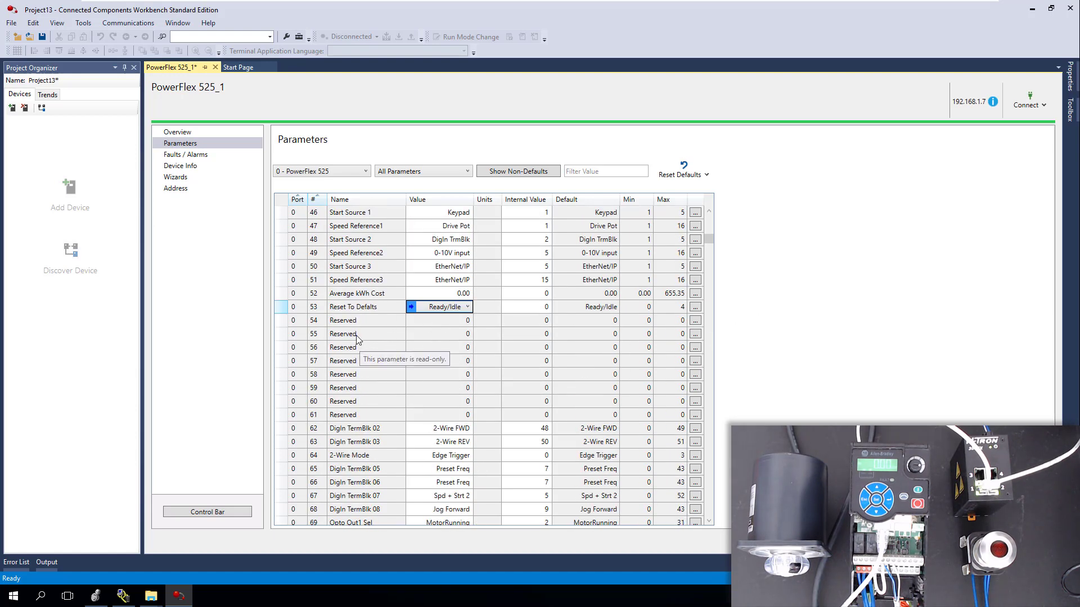